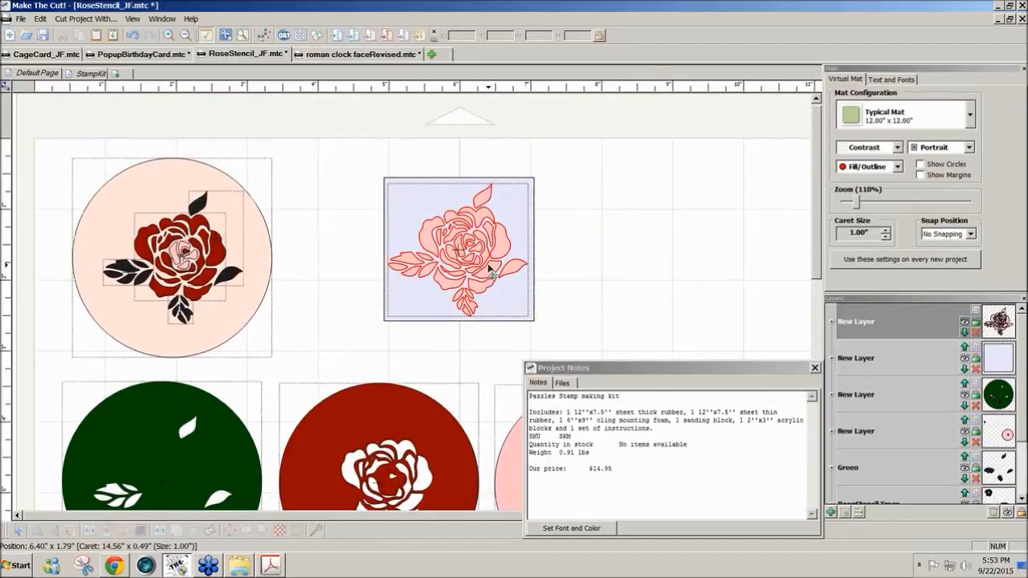
# Move the pink rose off the blue square, and import a pixel trace of RoseStencil.jpg with the default trace settings.
pyautogui.moveTo(489, 268); pyautogui.dragTo(688, 273)
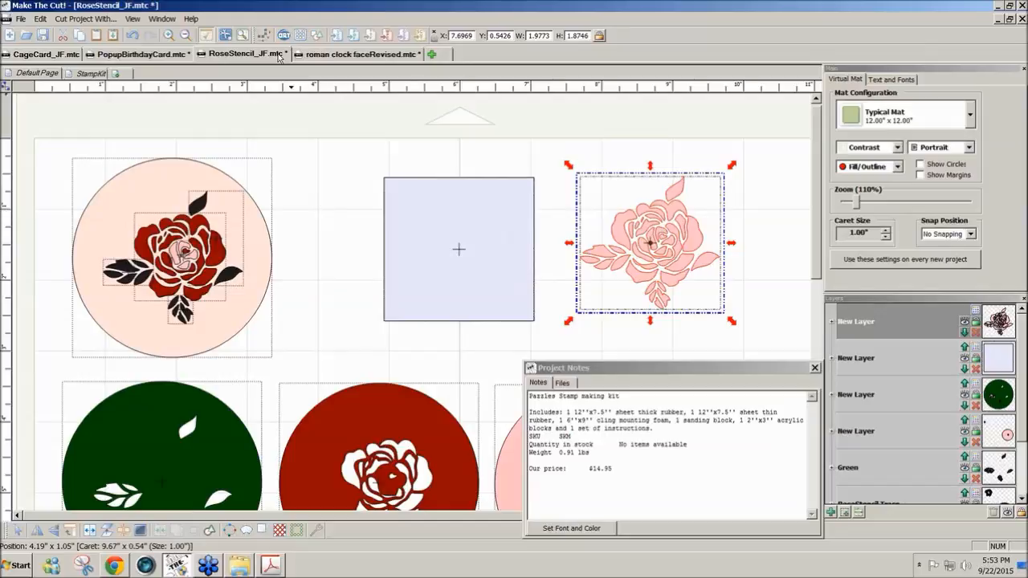
pyautogui.click(261, 36)
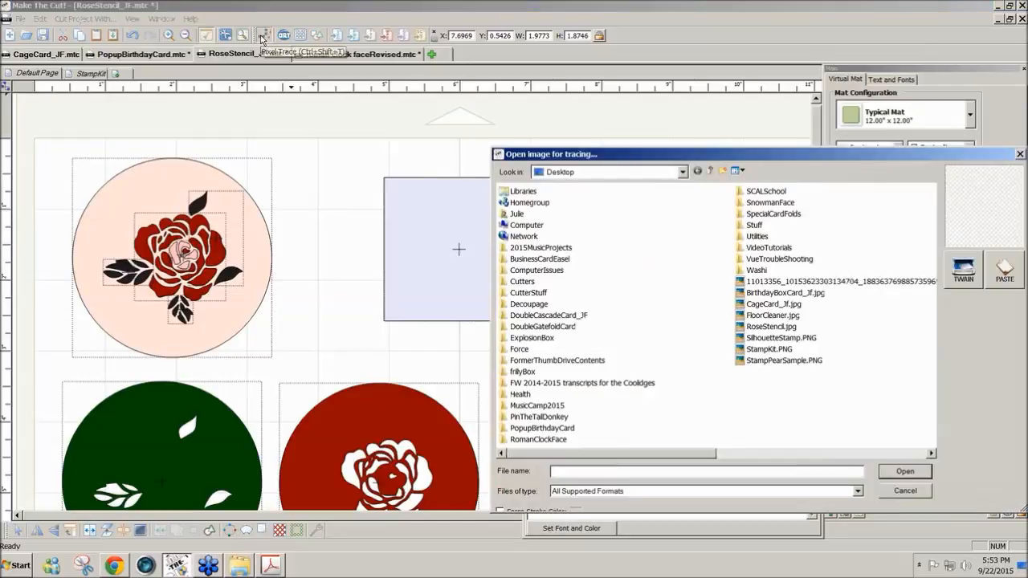
pyautogui.click(778, 327)
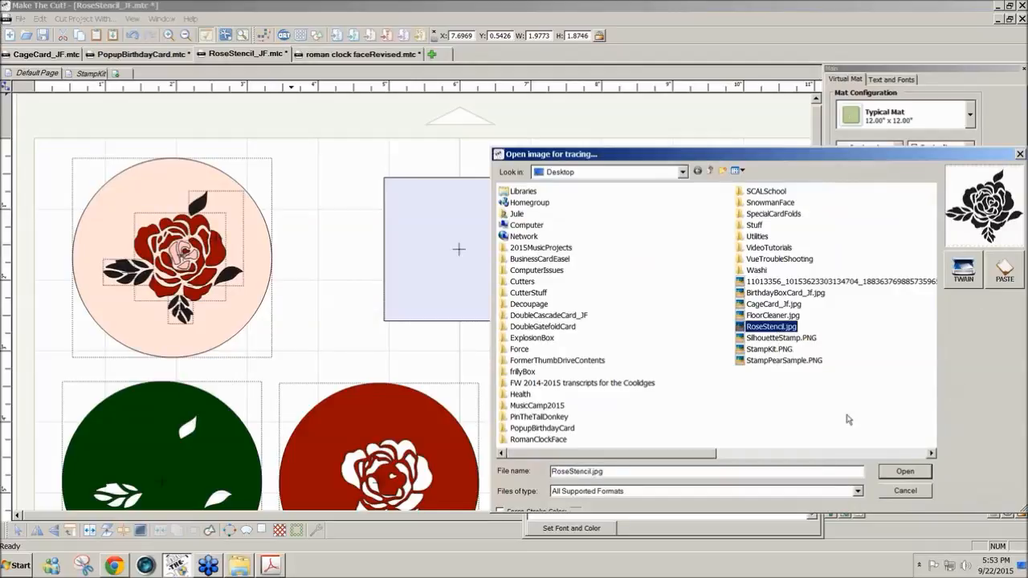
pyautogui.click(904, 472)
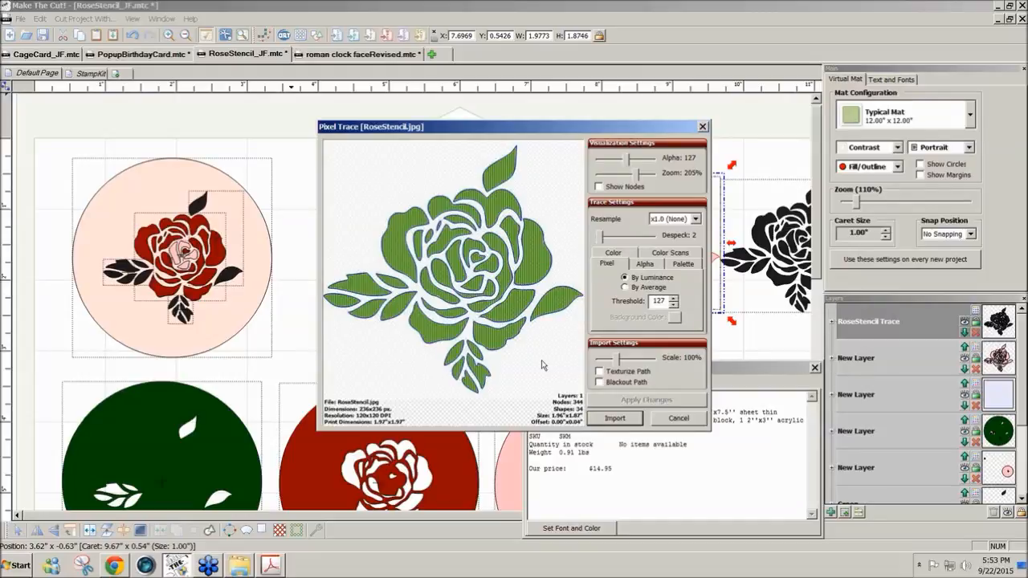
pyautogui.click(616, 419)
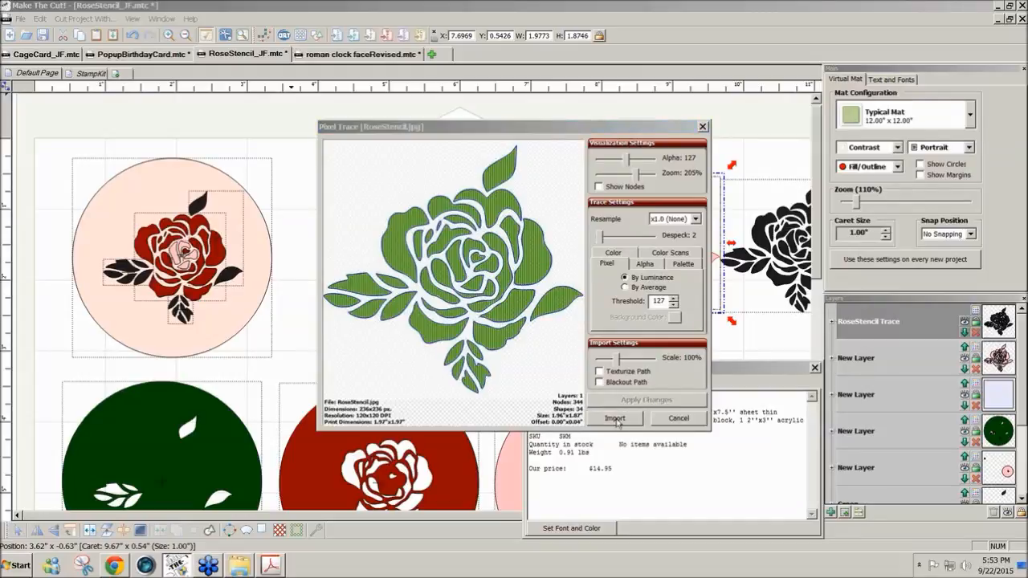
# Place the black traced rose beside the light peach circle and move the blue square back behind the pink rose.
pyautogui.click(577, 294)
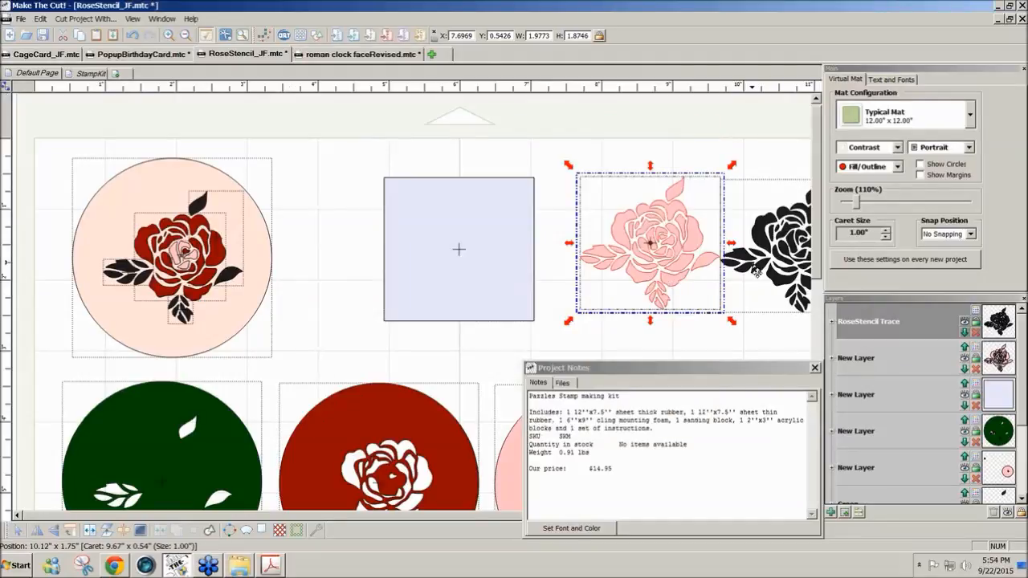
pyautogui.click(756, 273)
pyautogui.moveTo(756, 273)
pyautogui.mouseDown()
pyautogui.moveTo(609, 272)
pyautogui.moveTo(294, 241)
pyautogui.mouseUp()
pyautogui.moveTo(442, 254); pyautogui.dragTo(626, 250)
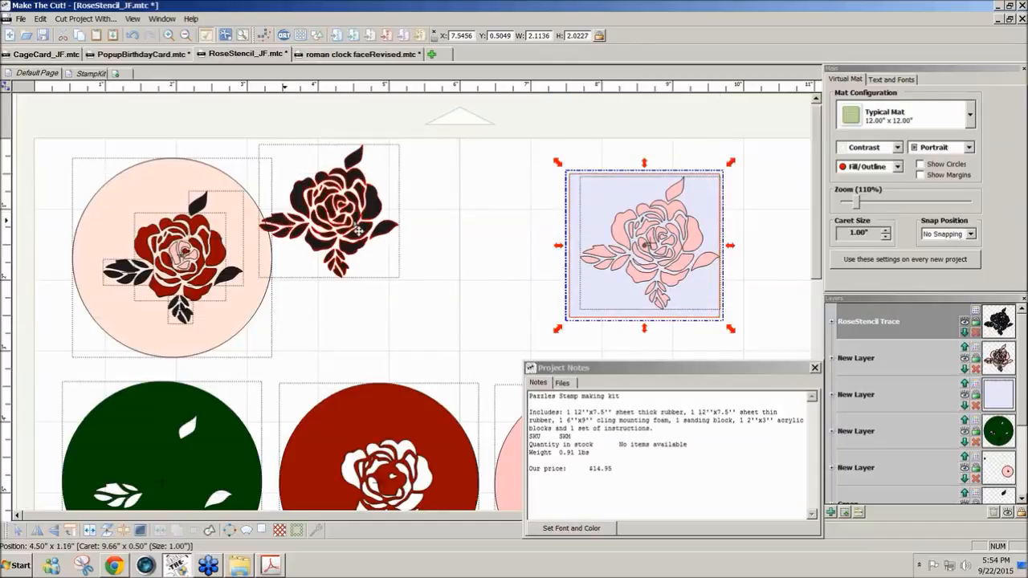
pyautogui.moveTo(360, 230); pyautogui.dragTo(424, 256)
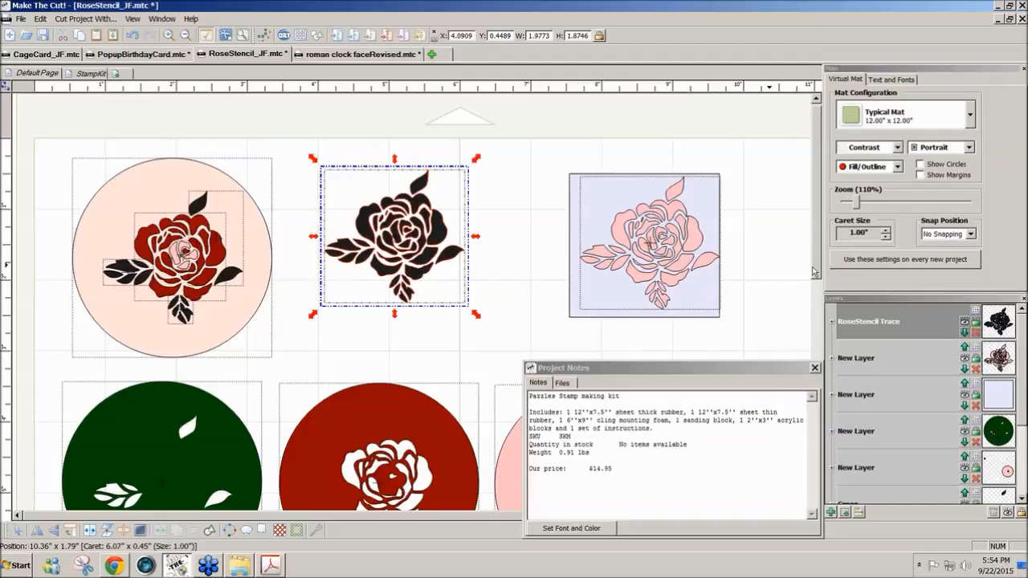
# Break the black traced rose apart into separate shapes.
pyautogui.moveTo(815, 273); pyautogui.dragTo(815, 295)
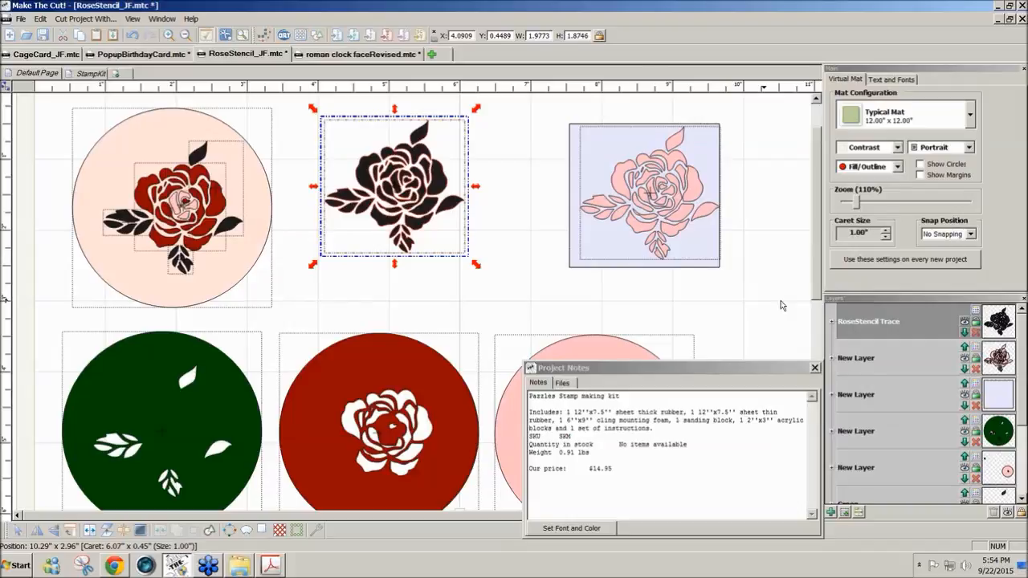
pyautogui.moveTo(817, 294); pyautogui.dragTo(818, 297)
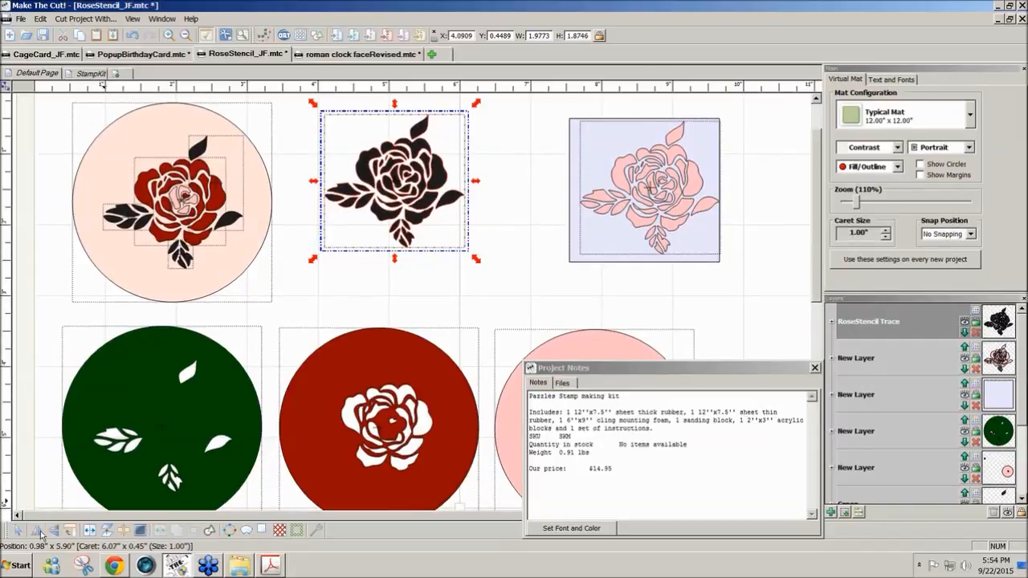
pyautogui.click(91, 530)
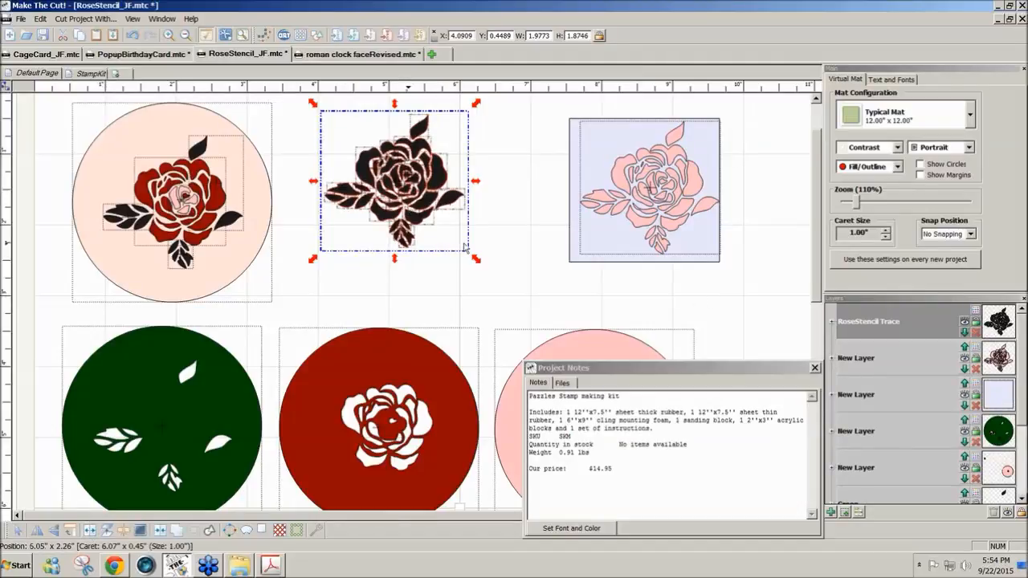
# Join the pieces of the traced rose's bottom leaf into one shape, and likewise the pieces of its left leaf.
pyautogui.click(525, 241)
pyautogui.moveTo(454, 265); pyautogui.dragTo(383, 228)
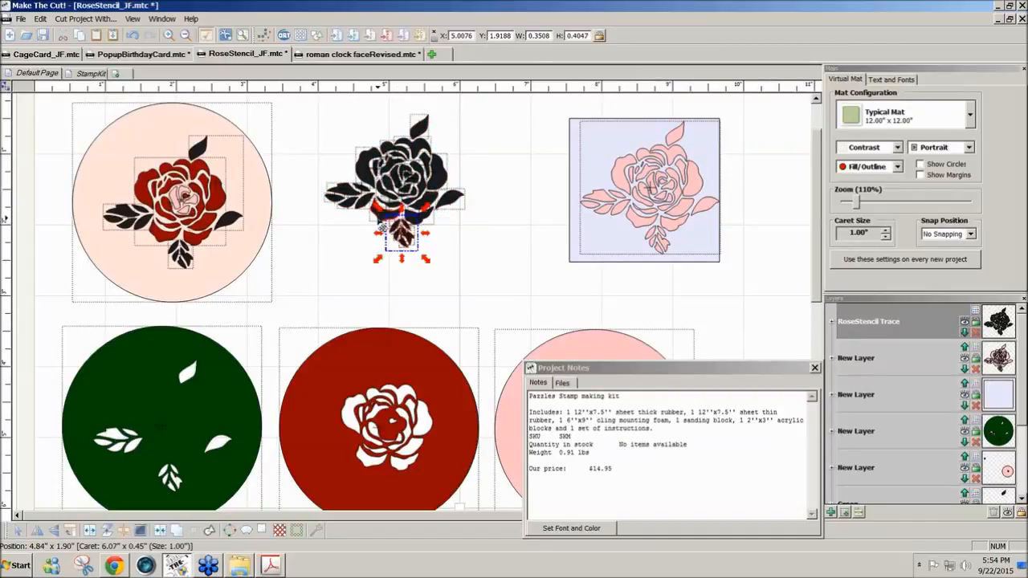
pyautogui.click(428, 272)
pyautogui.moveTo(440, 263); pyautogui.dragTo(368, 219)
pyautogui.click(160, 533)
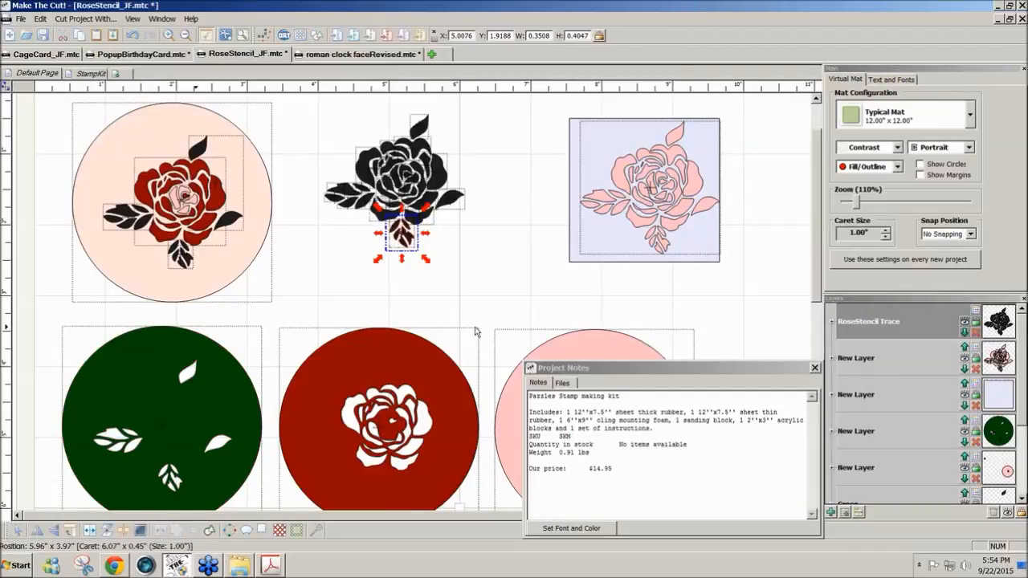
pyautogui.moveTo(306, 150); pyautogui.dragTo(377, 235)
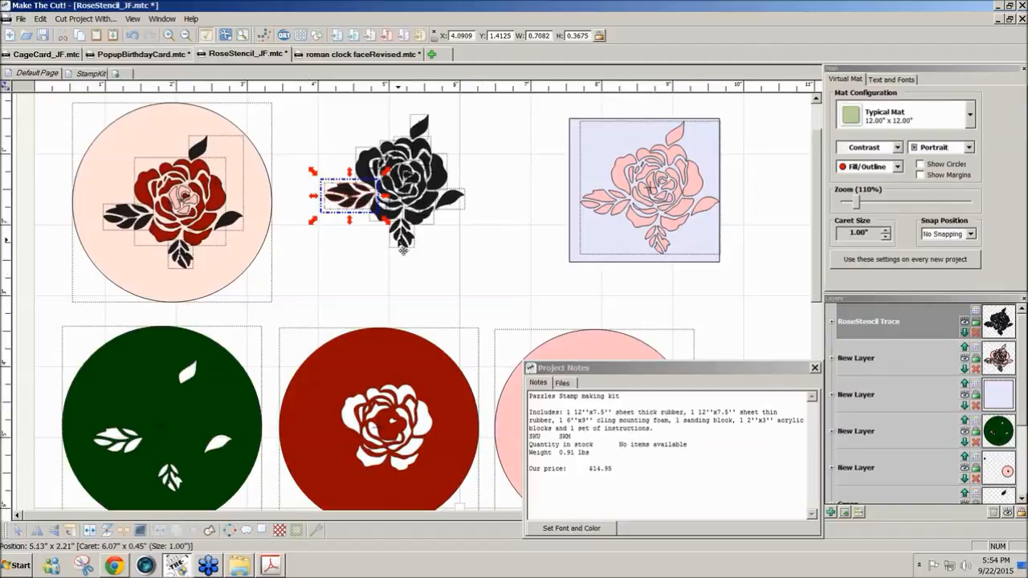
# Put the traced rose's four leaves on a new layer coloured dark green and hide that layer.
pyautogui.keyDown('shift'); pyautogui.click(409, 243); pyautogui.keyUp('shift')
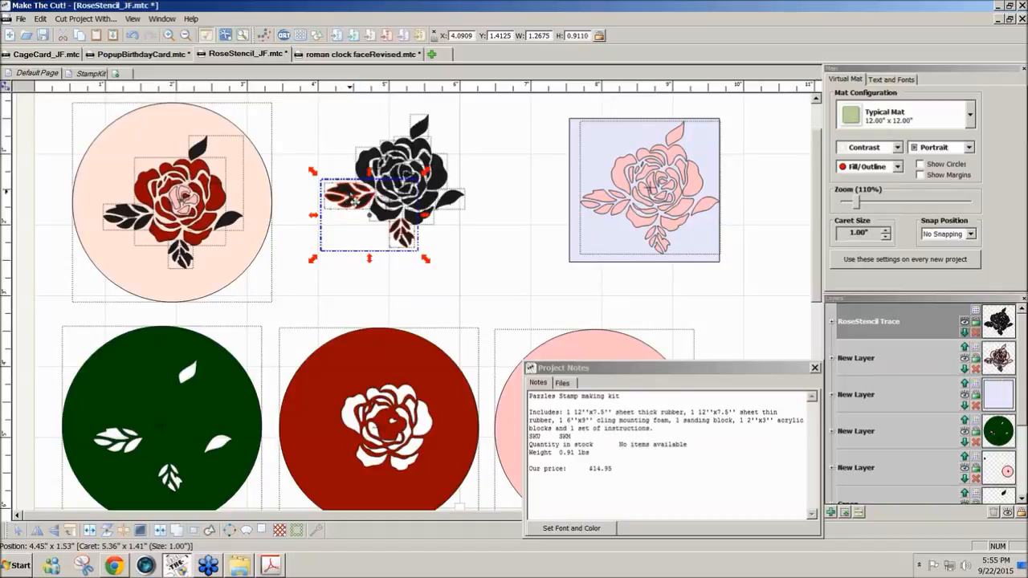
pyautogui.keyDown('shift'); pyautogui.click(463, 208); pyautogui.keyUp('shift')
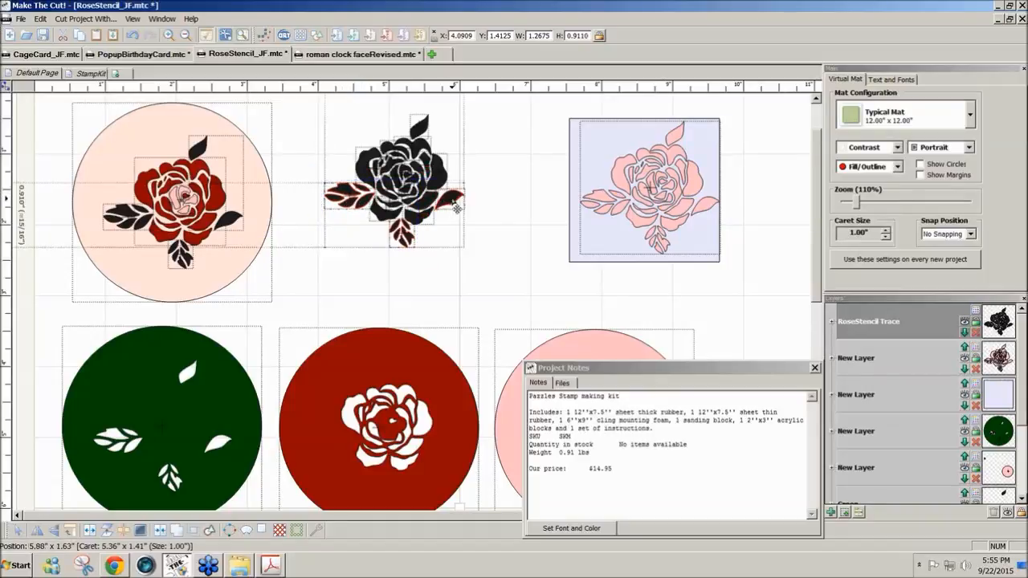
pyautogui.keyDown('shift'); pyautogui.click(419, 128); pyautogui.keyUp('shift')
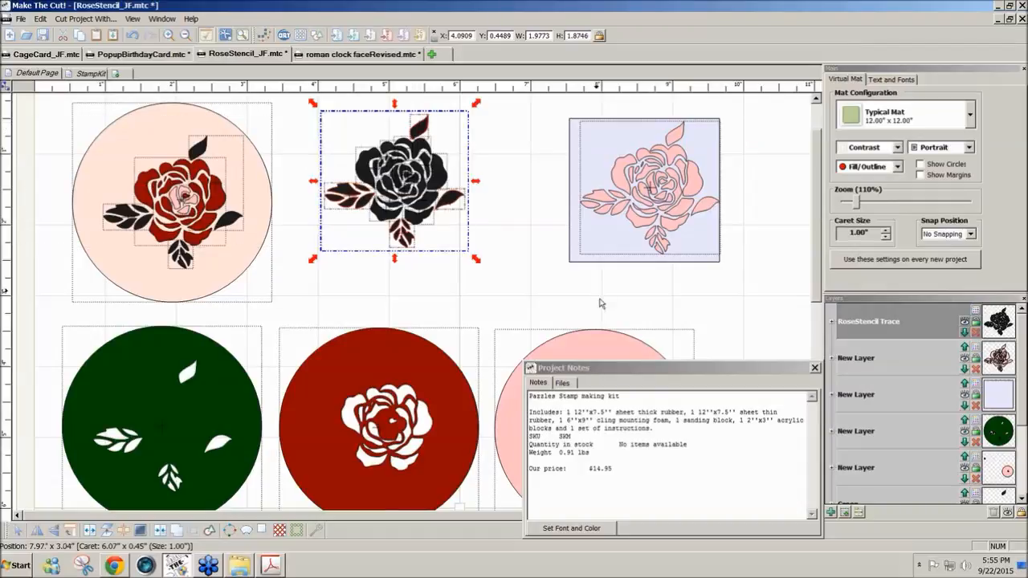
pyautogui.click(846, 516)
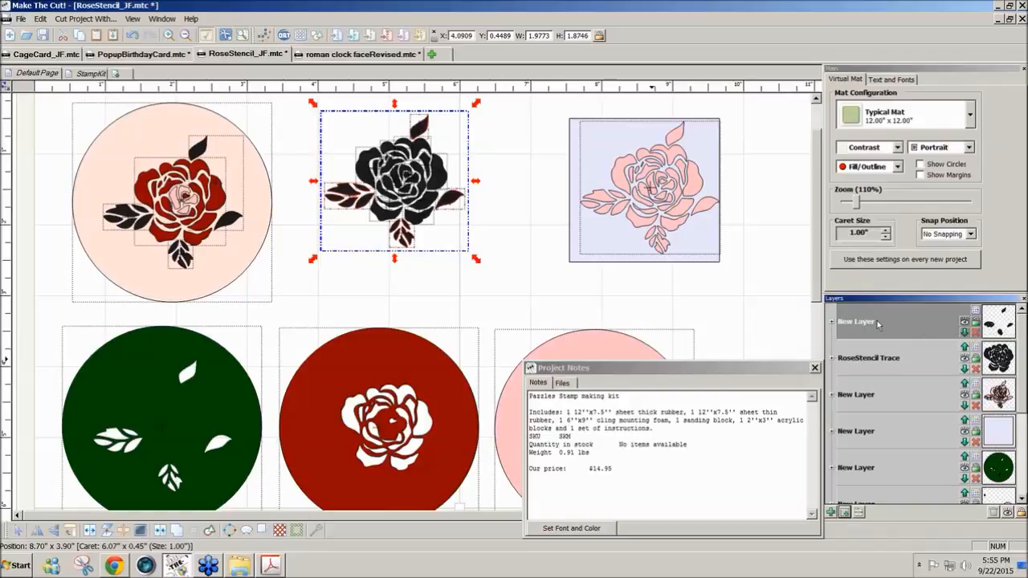
pyautogui.click(974, 311)
pyautogui.click(987, 331)
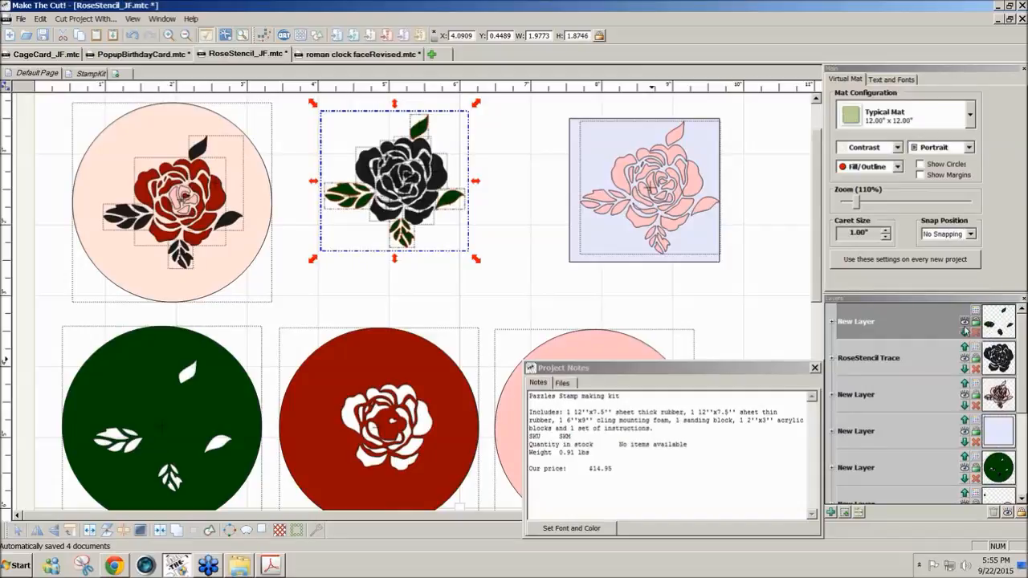
pyautogui.click(965, 325)
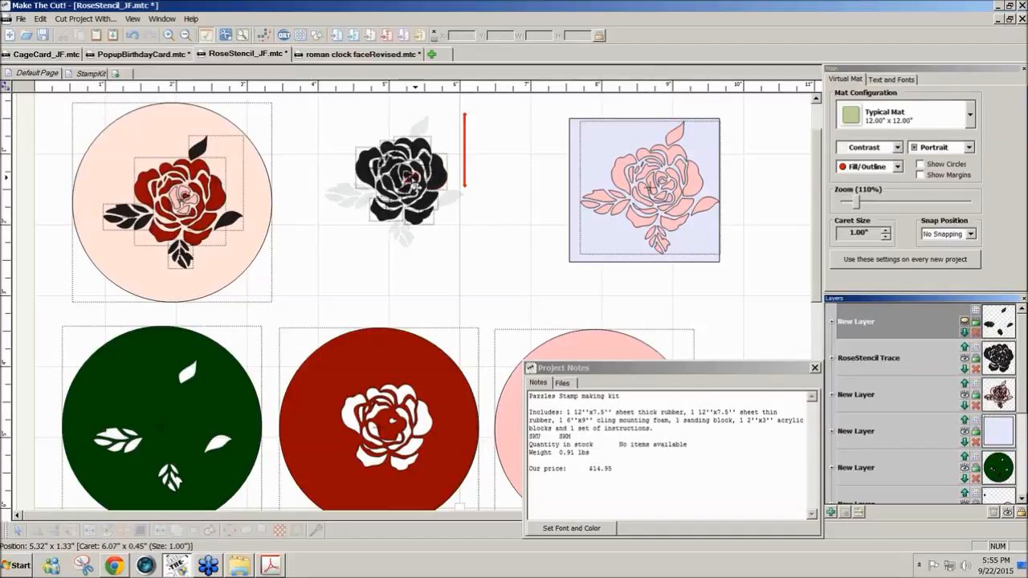
# Put the traced rose's centre petals on a new layer coloured light pink and hide that layer.
pyautogui.click(413, 178)
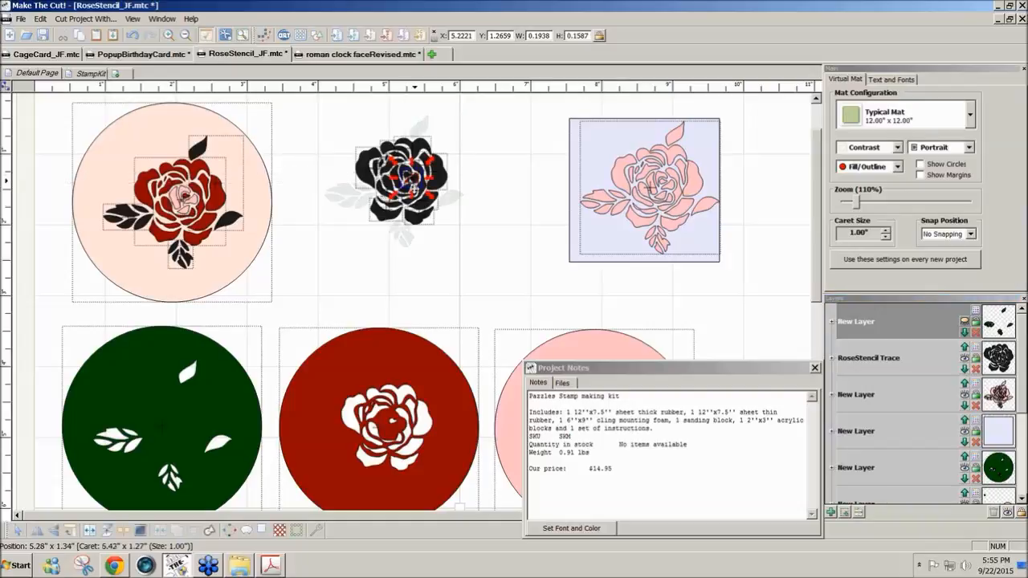
pyautogui.click(406, 178)
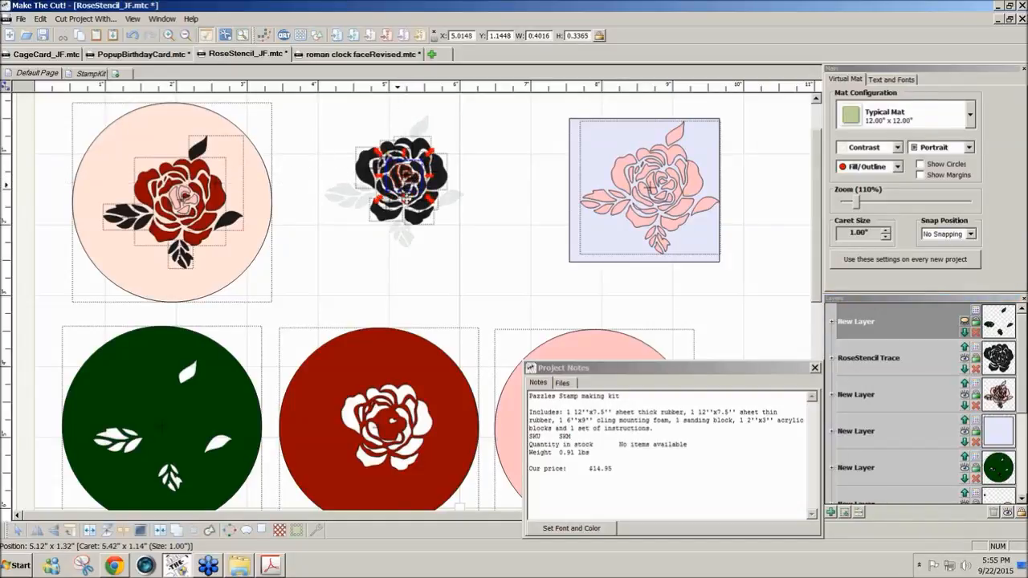
pyautogui.keyDown('shift'); pyautogui.click(409, 191); pyautogui.keyUp('shift')
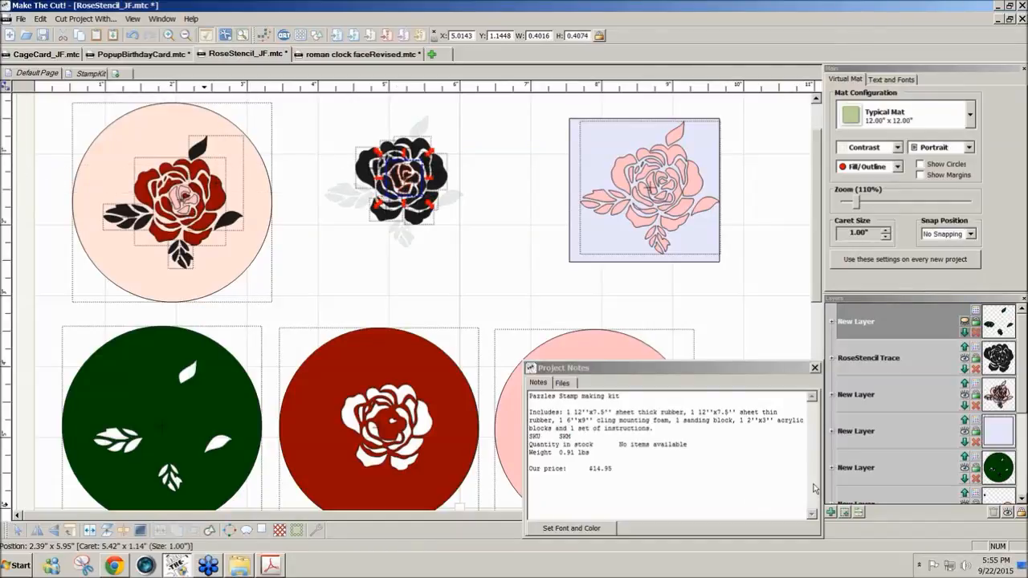
pyautogui.click(845, 514)
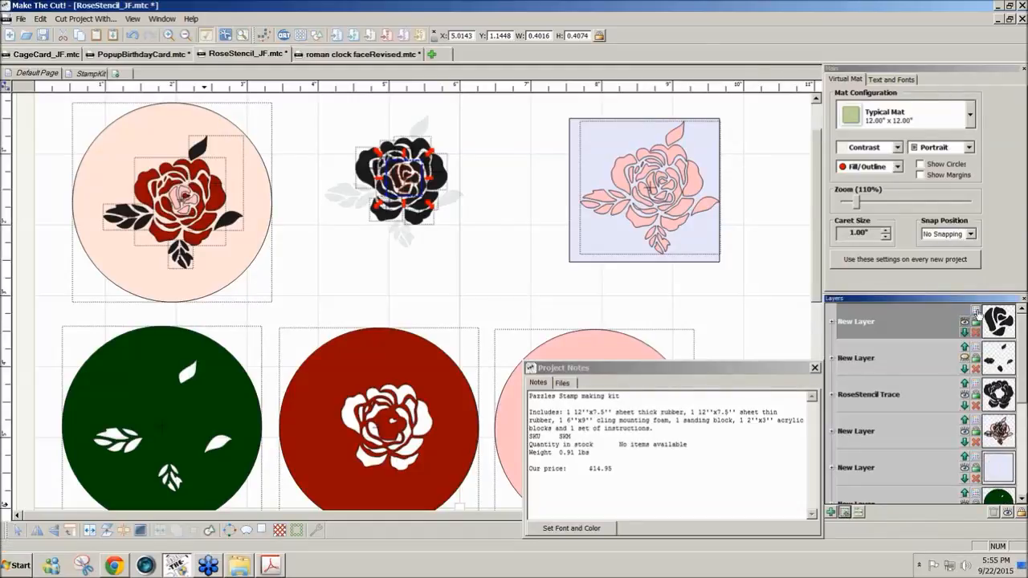
pyautogui.click(976, 313)
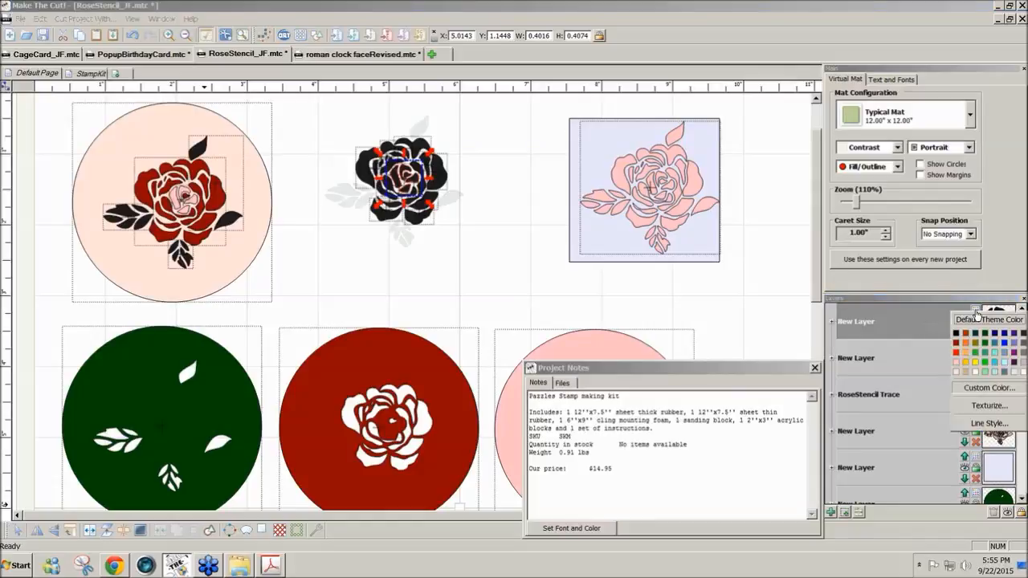
pyautogui.click(958, 367)
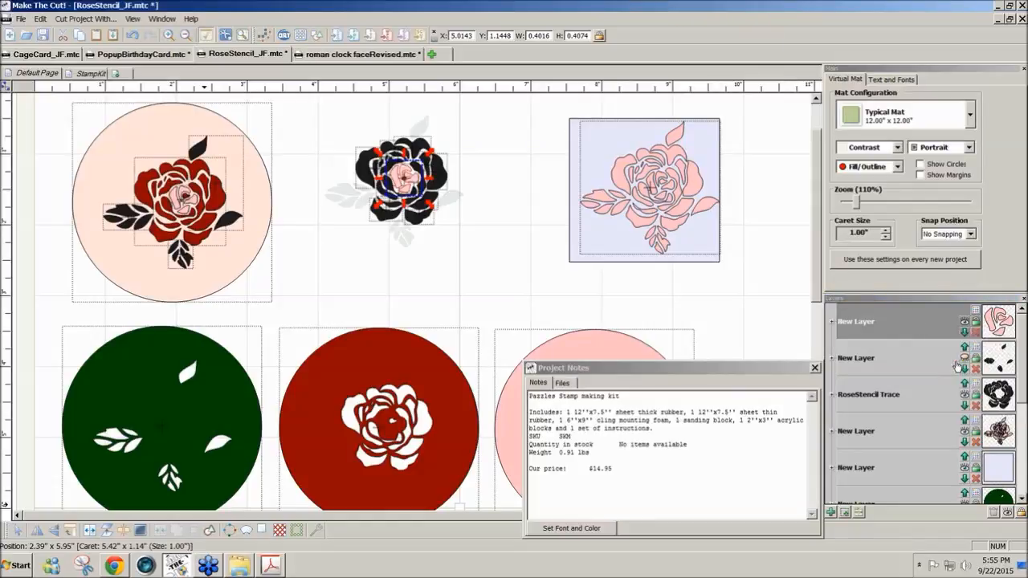
pyautogui.click(966, 321)
# Join the remaining outer petals of the traced rose and put them on a new layer coloured dark red.
pyautogui.moveTo(466, 245)
pyautogui.mouseDown()
pyautogui.moveTo(376, 189)
pyautogui.moveTo(340, 121)
pyautogui.mouseUp()
pyautogui.click(161, 532)
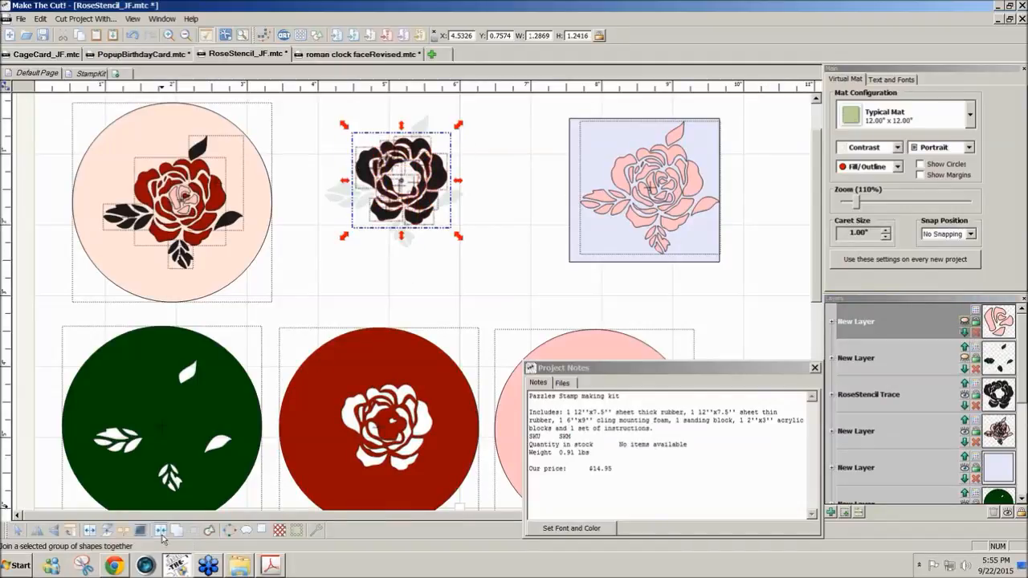
pyautogui.click(846, 514)
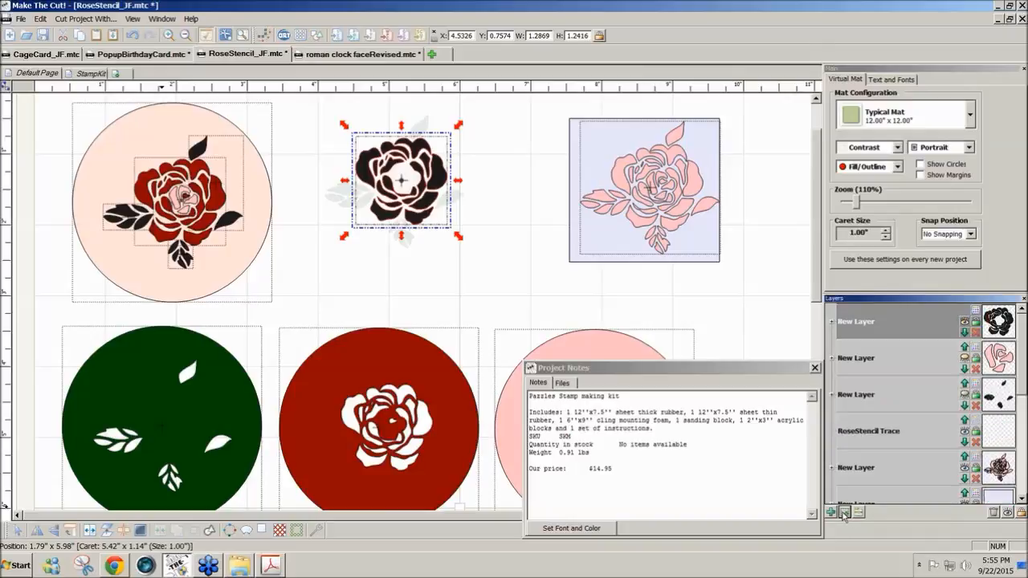
pyautogui.click(972, 315)
pyautogui.click(957, 340)
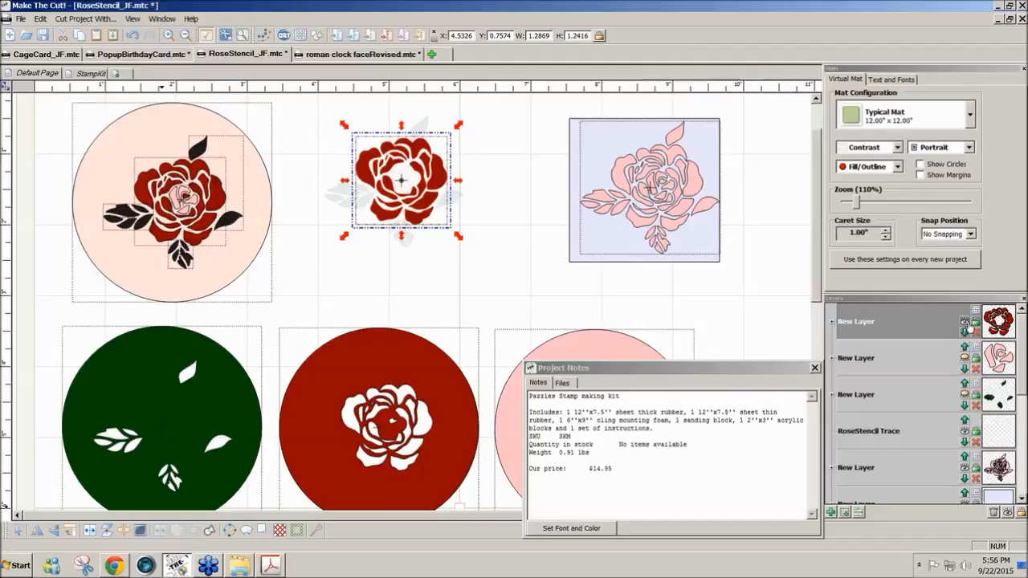
# Make the outer petal, centre petal and leaf layers all visible together.
pyautogui.click(965, 321)
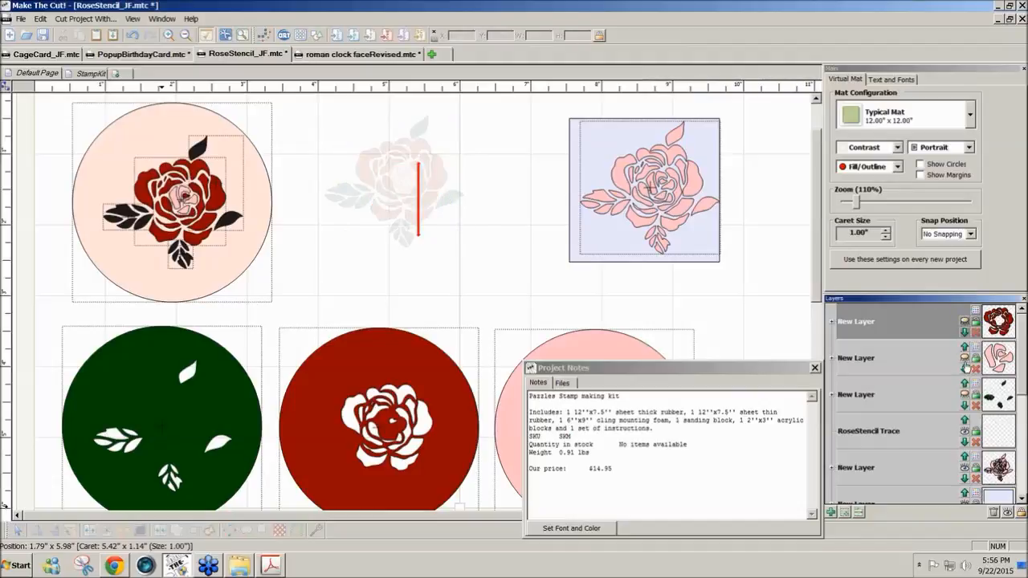
pyautogui.click(965, 321)
pyautogui.click(965, 358)
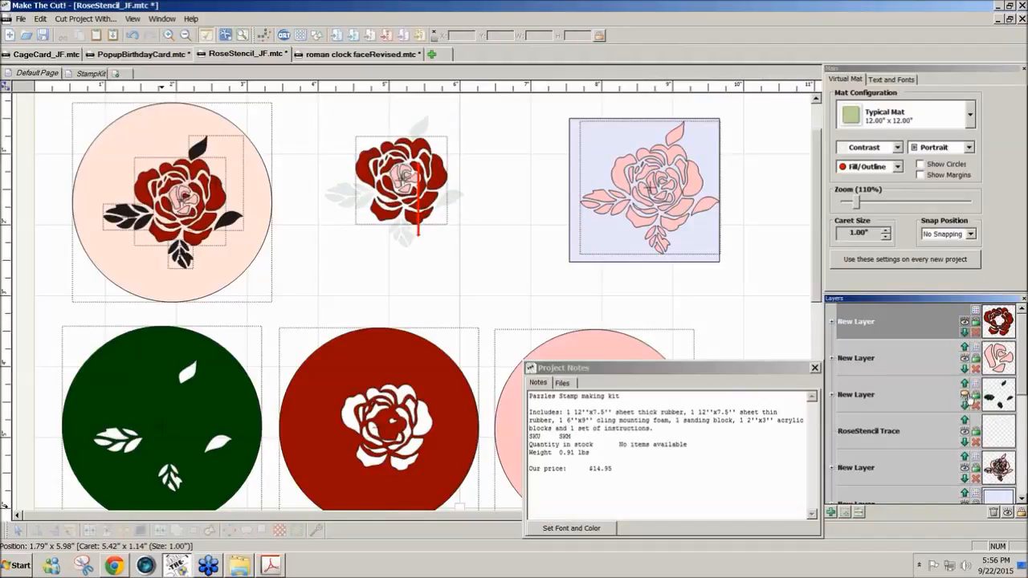
pyautogui.click(965, 396)
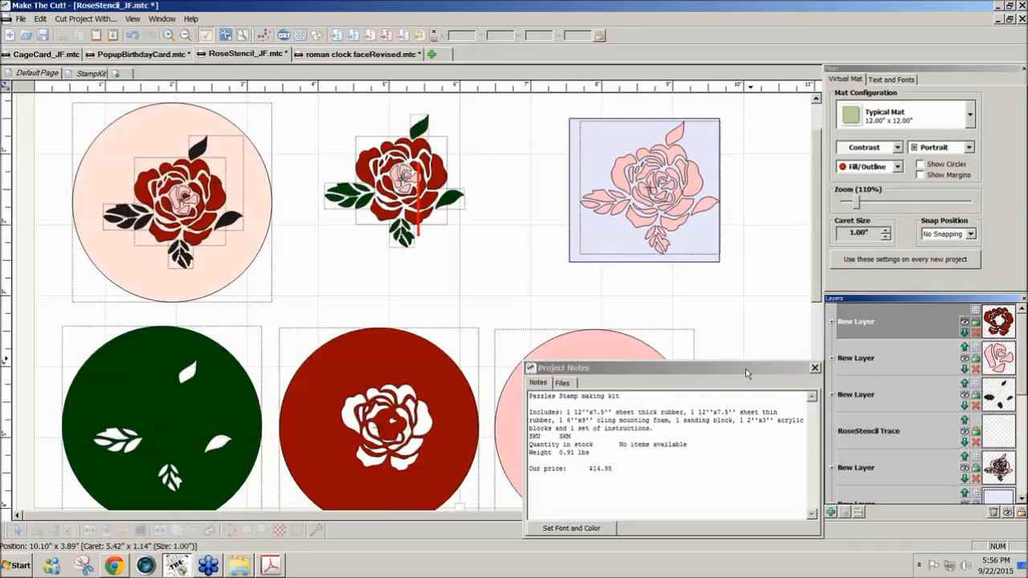
# Close the Project Notes window to uncover the circular stencils below the roses.
pyautogui.click(816, 369)
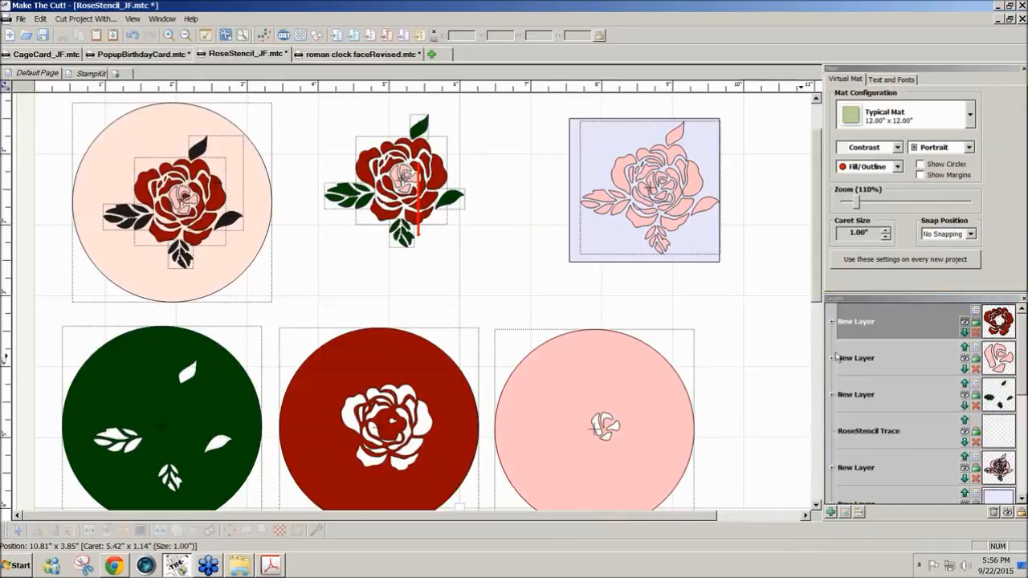
pyautogui.moveTo(820, 296)
pyautogui.mouseDown()
pyautogui.moveTo(818, 324)
pyautogui.moveTo(820, 300)
pyautogui.mouseUp()
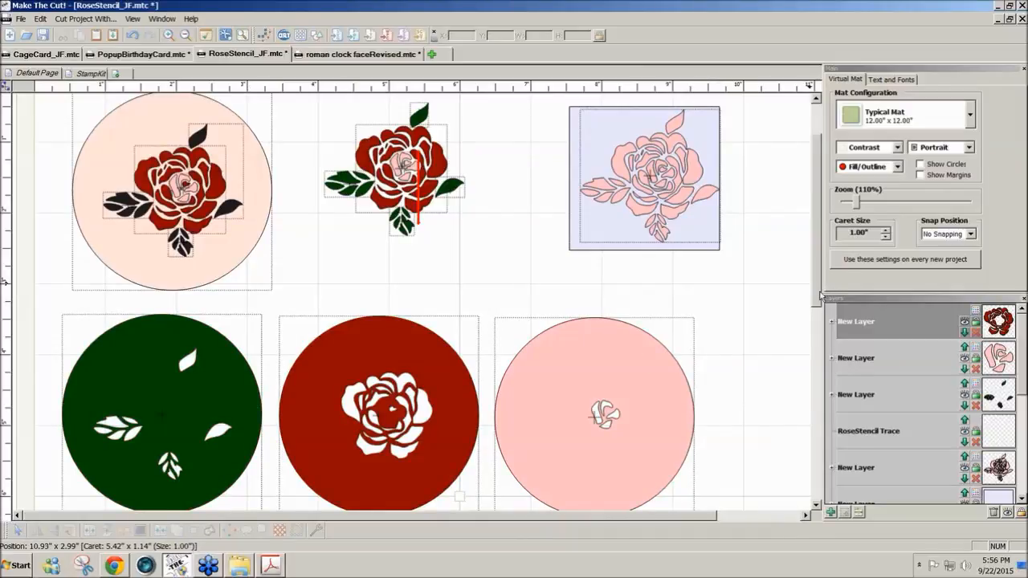
pyautogui.moveTo(820, 296)
pyautogui.mouseDown()
pyautogui.moveTo(820, 324)
pyautogui.moveTo(821, 289)
pyautogui.mouseUp()
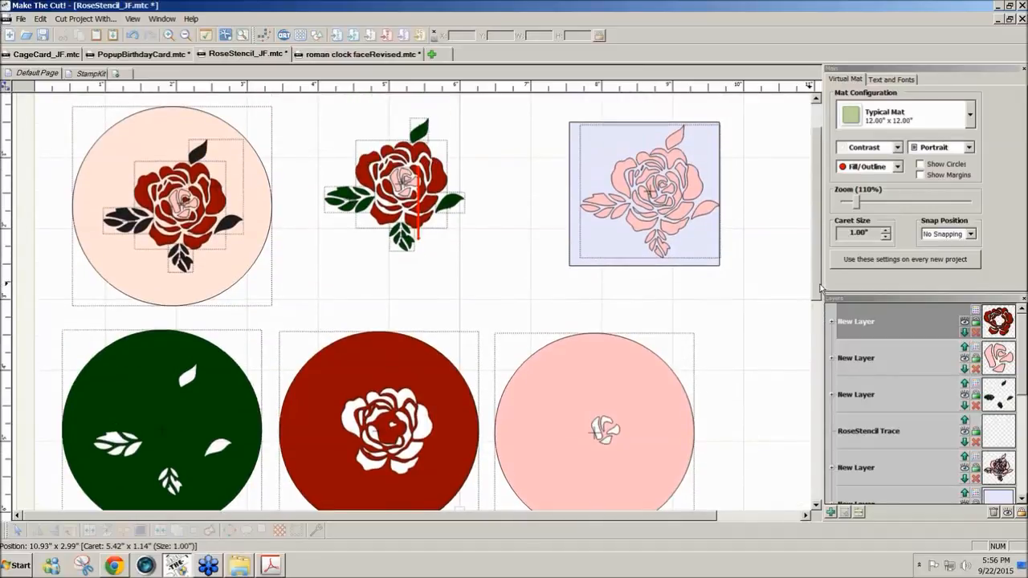
# Duplicate the plain pale circle behind the sample rose and place the copy behind the green and red traced rose.
pyautogui.click(226, 277)
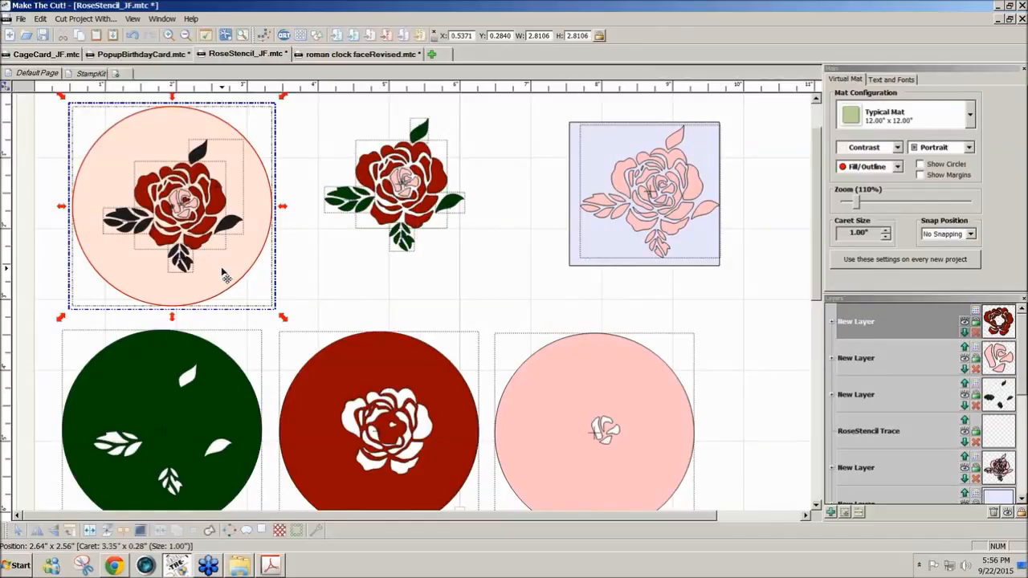
pyautogui.moveTo(226, 278); pyautogui.dragTo(455, 266)
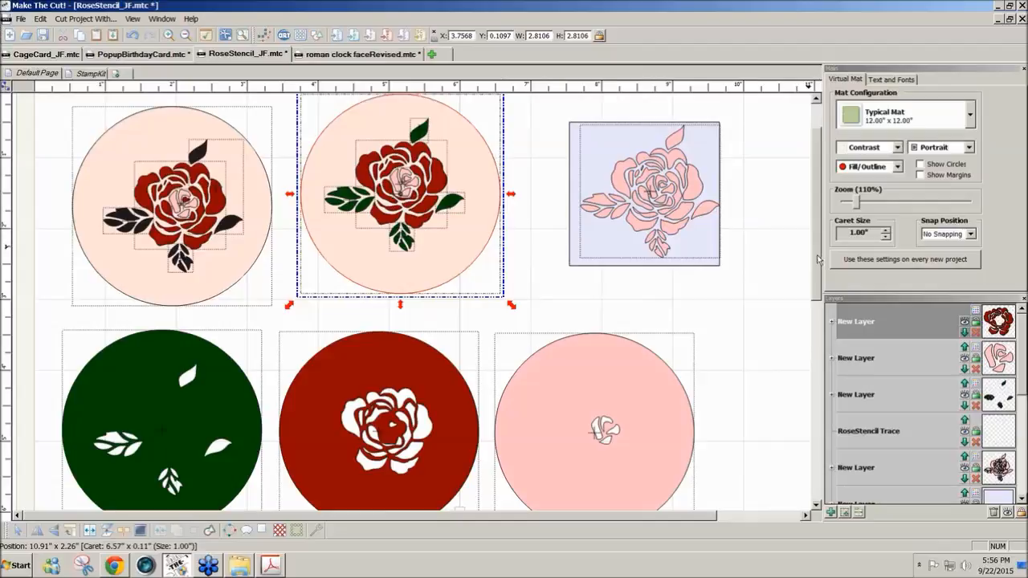
# Separate the pink traced rose from its lavender square, move the pale circle copy into the freed space and place the pink rose on it.
pyautogui.moveTo(818, 259); pyautogui.dragTo(819, 234)
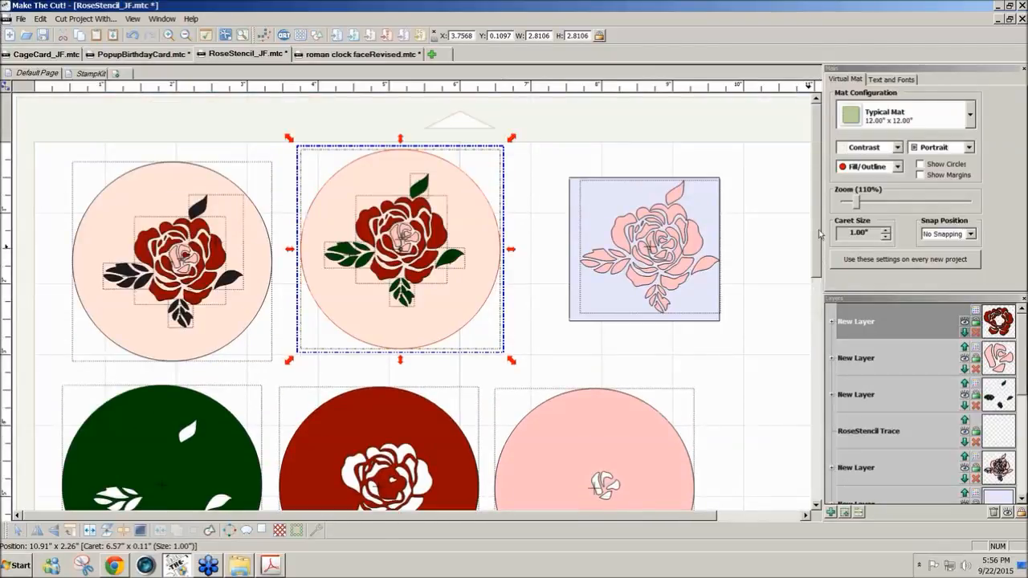
pyautogui.scroll(-1, 723, 386)
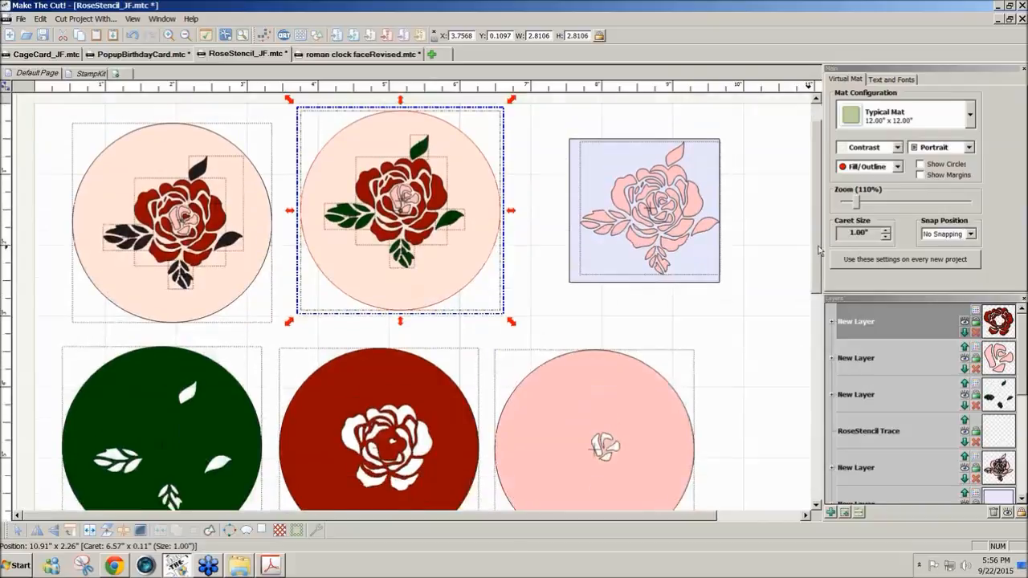
pyautogui.hscroll(3, 558, 229)
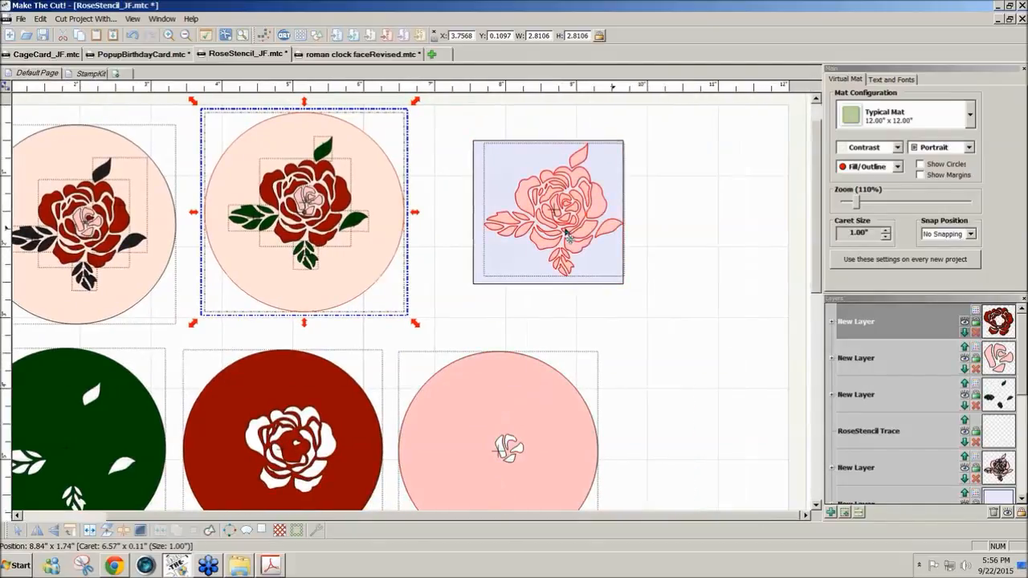
pyautogui.moveTo(567, 235); pyautogui.dragTo(741, 240)
pyautogui.moveTo(559, 253); pyautogui.dragTo(796, 369)
pyautogui.moveTo(375, 281); pyautogui.dragTo(605, 272)
pyautogui.moveTo(710, 241); pyautogui.dragTo(552, 207)
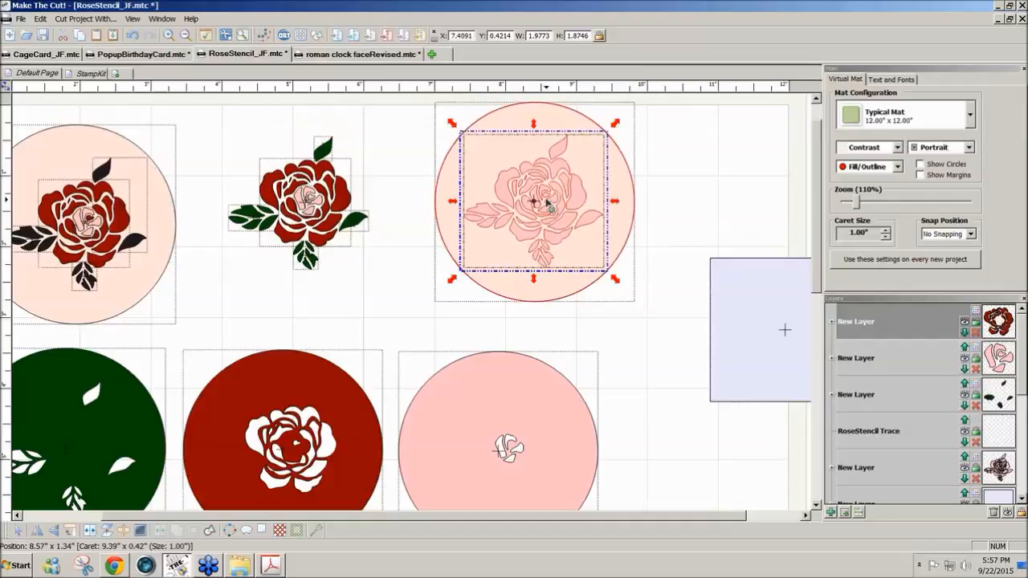
# Move the lavender square down beside the finished stencils and reposition the pink traced rose in the middle of the pale circle.
pyautogui.click(639, 299)
pyautogui.moveTo(661, 314); pyautogui.dragTo(420, 95)
pyautogui.click(548, 222)
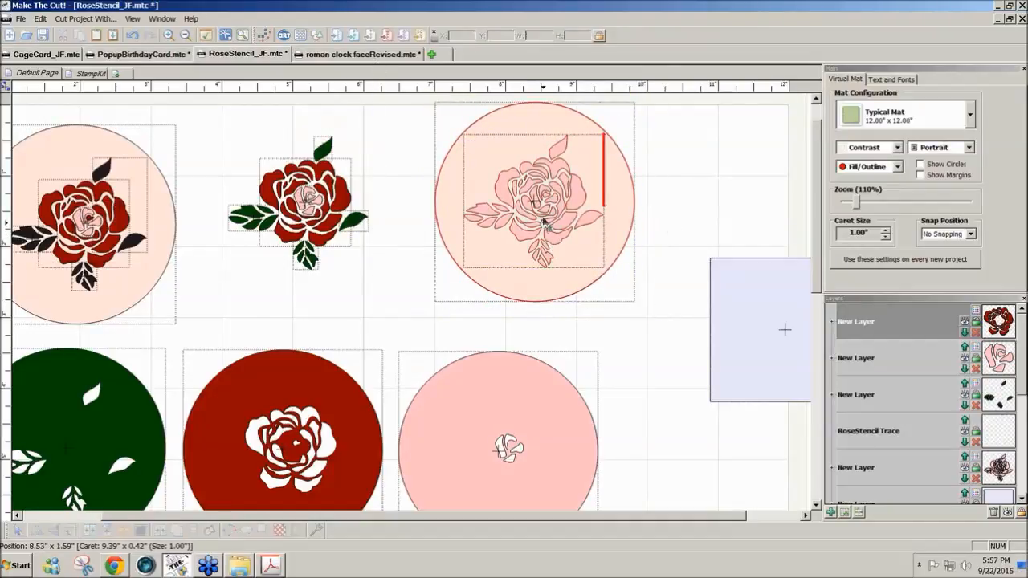
pyautogui.moveTo(548, 222); pyautogui.dragTo(738, 218)
pyautogui.moveTo(752, 333); pyautogui.dragTo(709, 431)
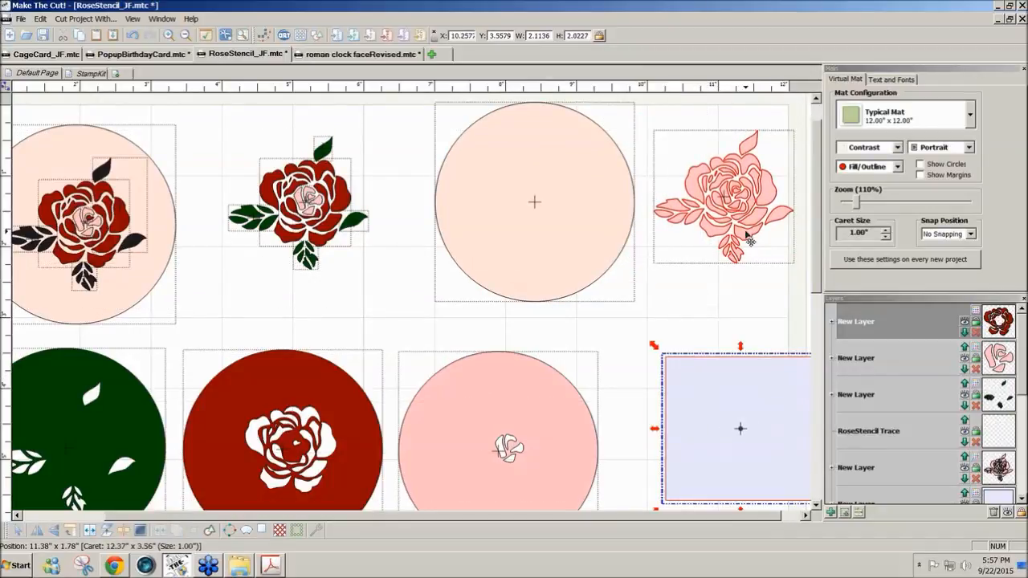
pyautogui.moveTo(745, 232); pyautogui.dragTo(732, 238)
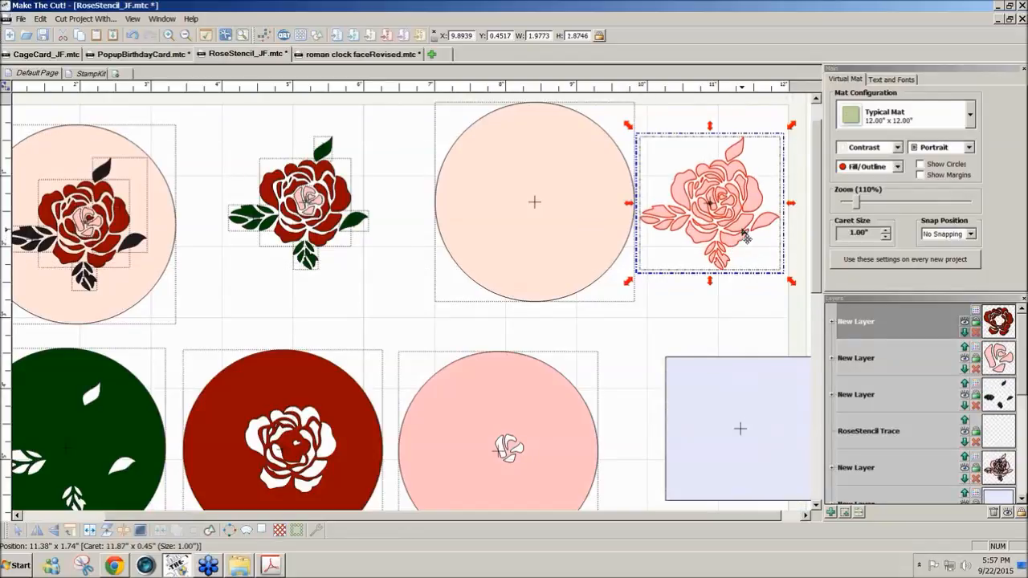
pyautogui.moveTo(746, 238); pyautogui.dragTo(570, 231)
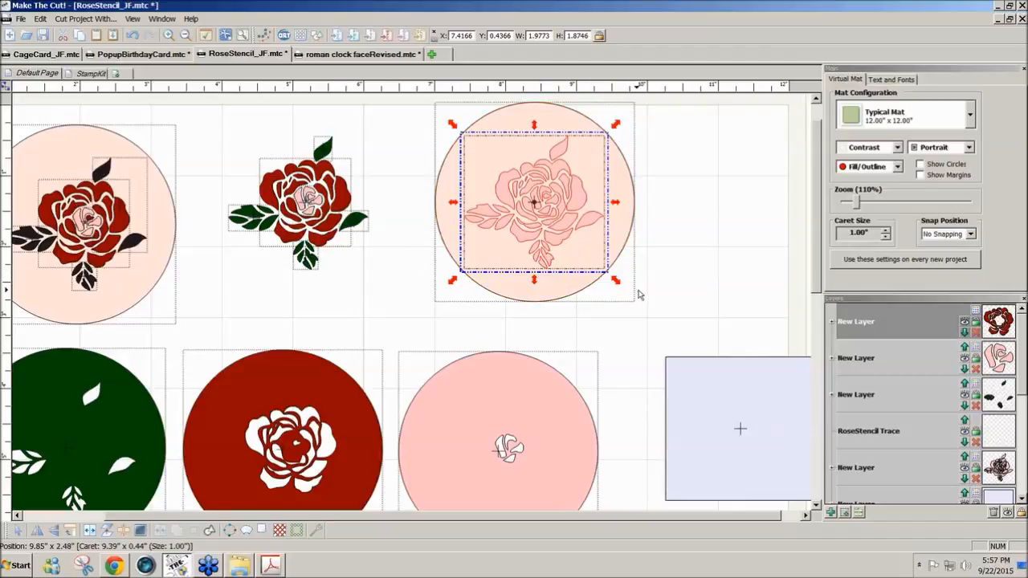
pyautogui.moveTo(684, 318); pyautogui.dragTo(410, 80)
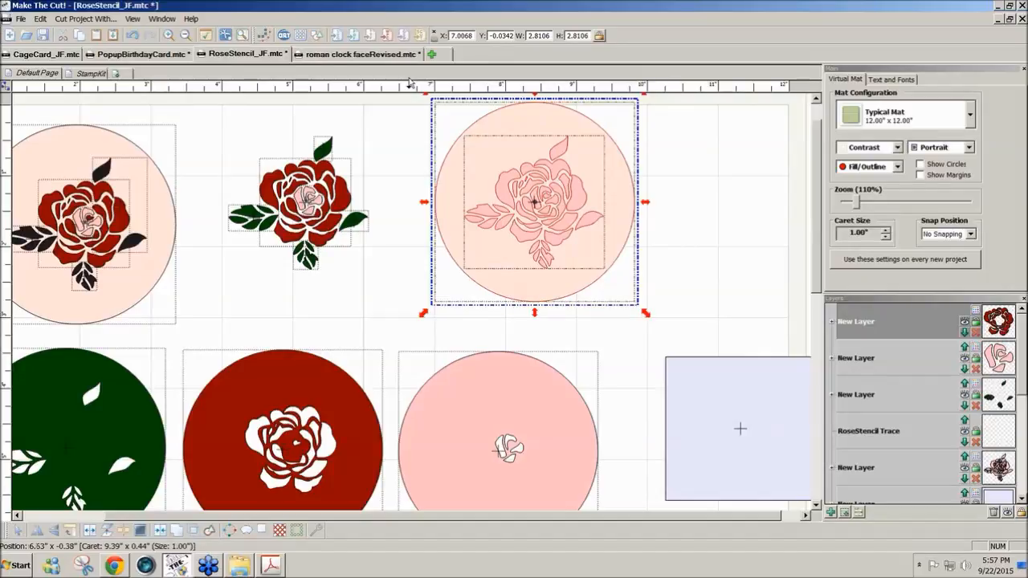
pyautogui.click(688, 227)
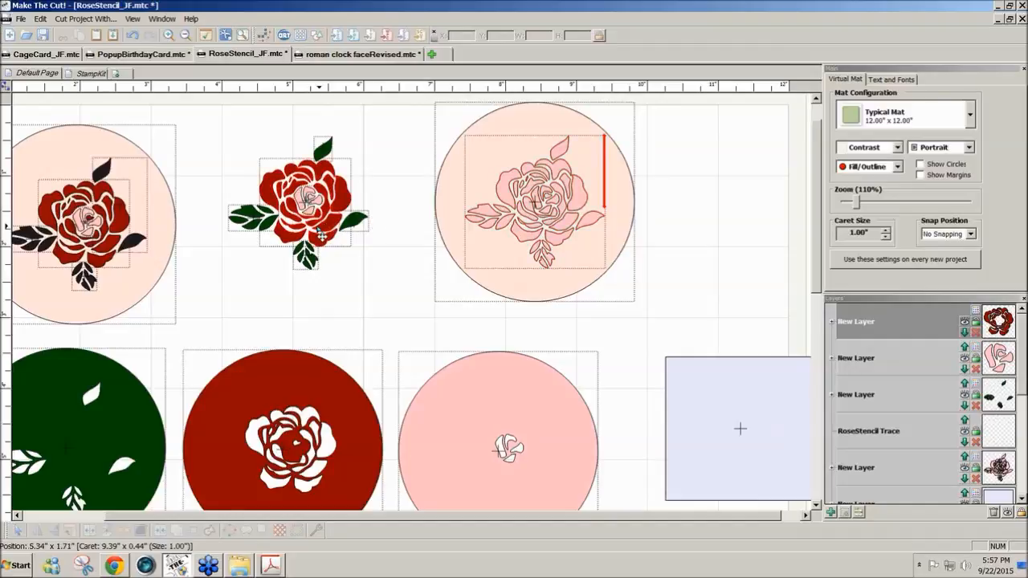
# Place all the coloured leaf and petal pieces over the pink traced rose on the circle, and hide the pink rose's layer.
pyautogui.moveTo(207, 118); pyautogui.dragTo(415, 295)
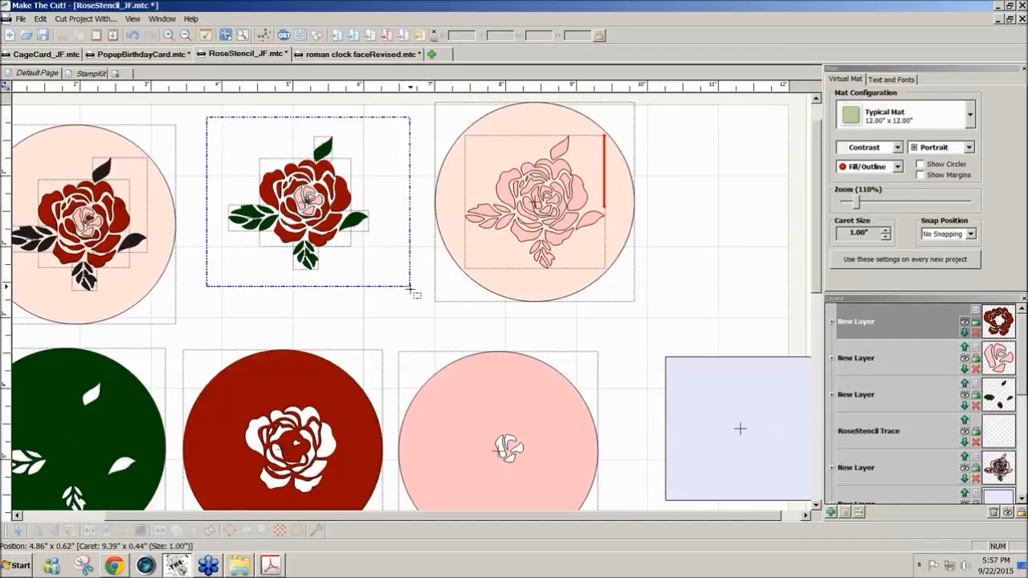
pyautogui.moveTo(321, 240); pyautogui.dragTo(558, 231)
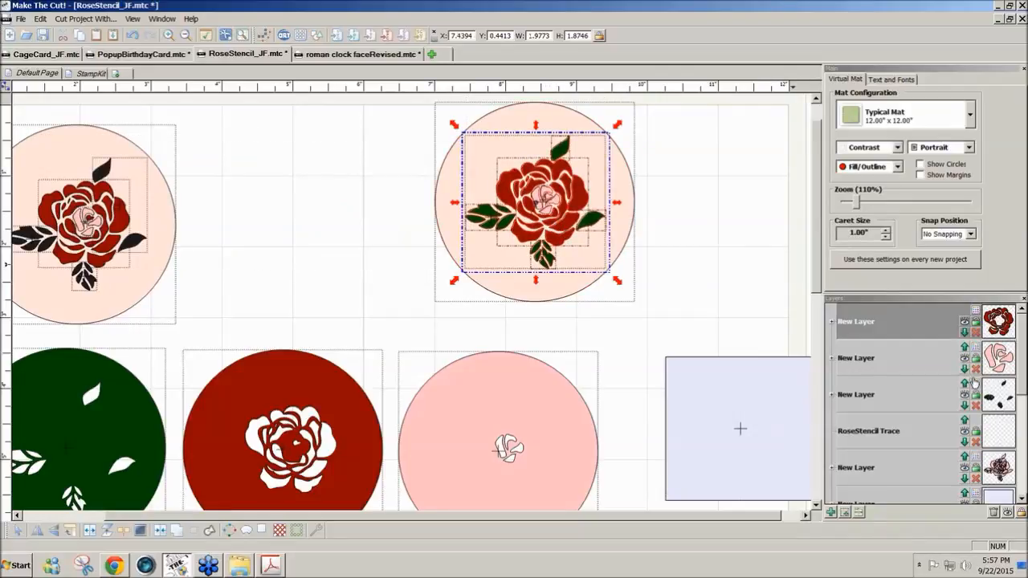
pyautogui.moveTo(1023, 377); pyautogui.dragTo(1021, 422)
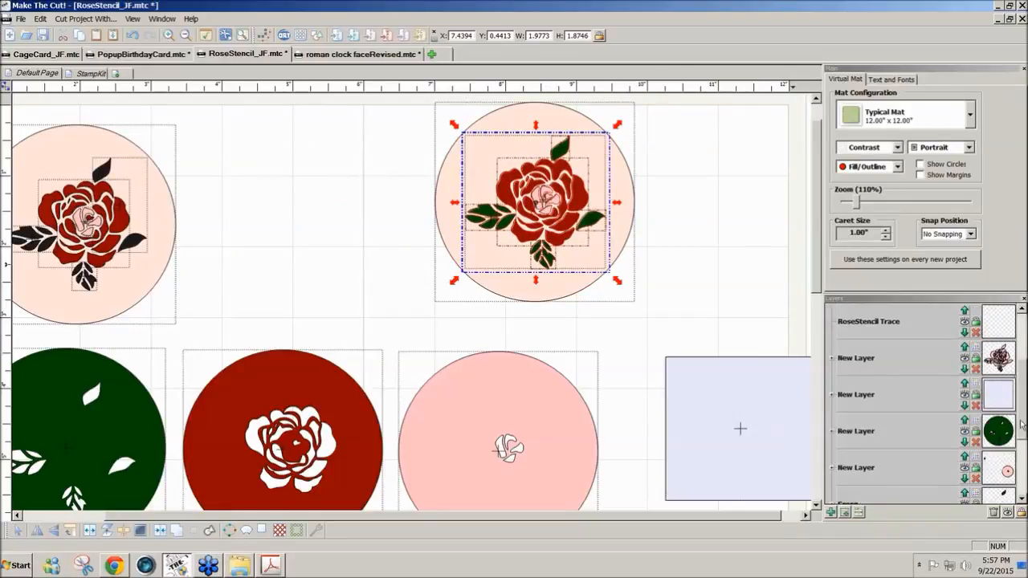
pyautogui.click(965, 364)
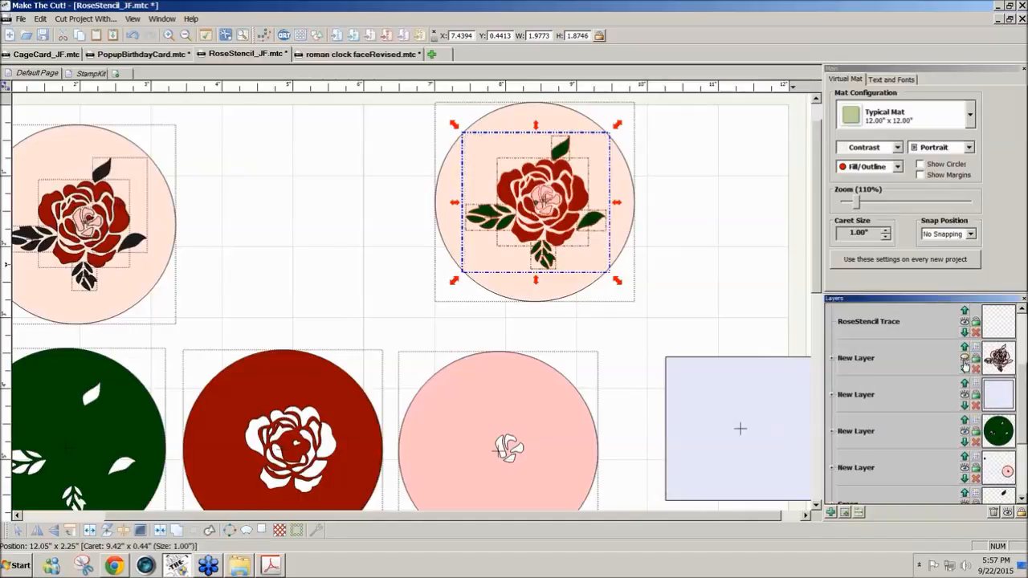
pyautogui.click(727, 293)
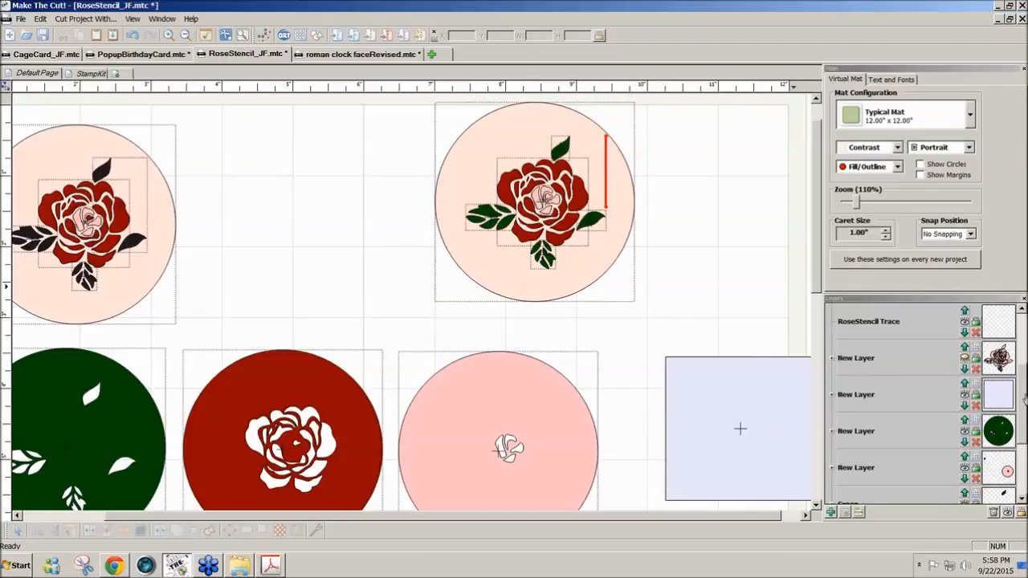
# Select the green leaves by their layer together with the pale circle and move them away from the rose petals.
pyautogui.moveTo(1025, 399); pyautogui.dragTo(1025, 430)
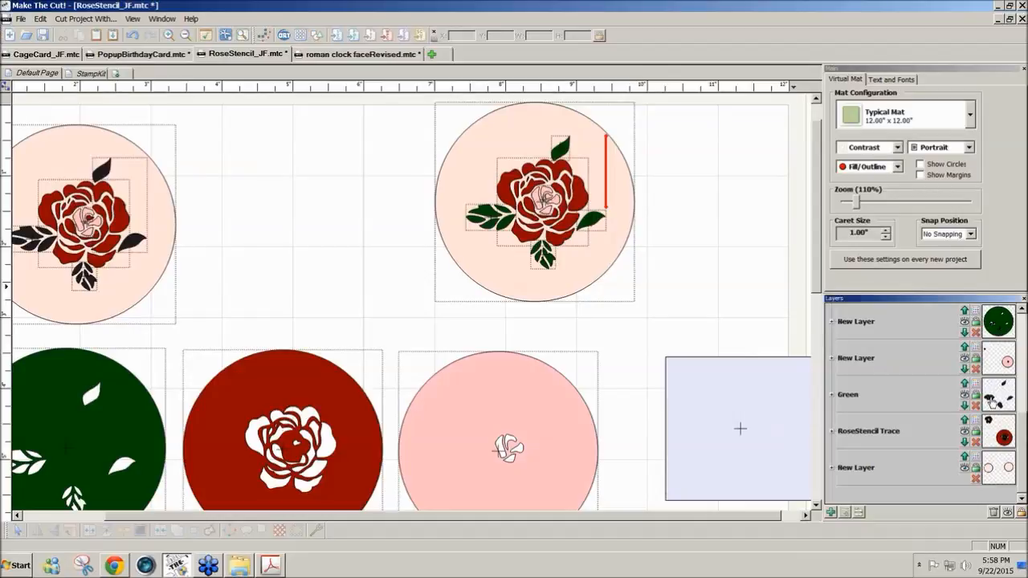
pyautogui.click(992, 400)
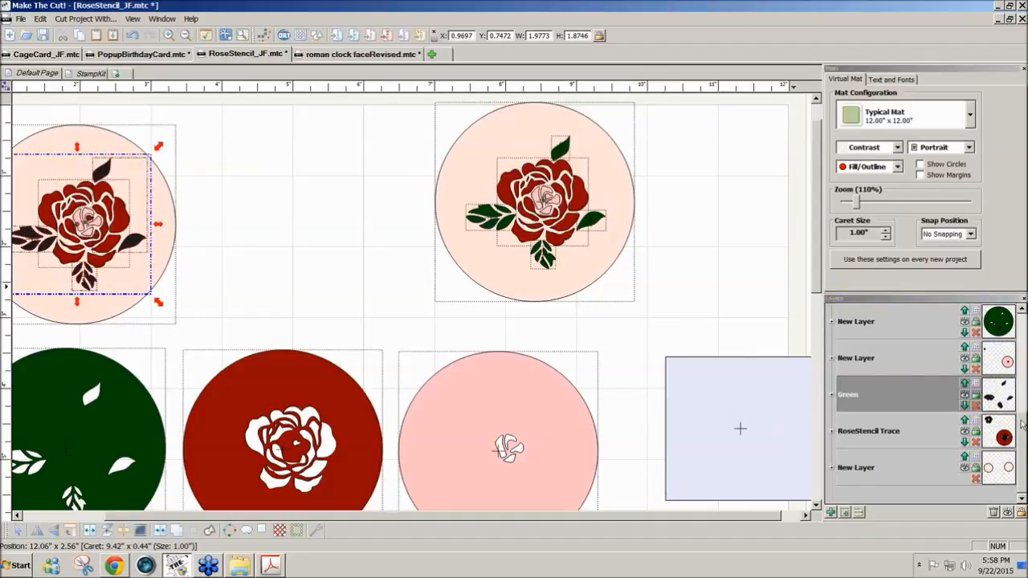
pyautogui.scroll(2, 1022, 426)
pyautogui.scroll(2, 1003, 399)
pyautogui.click(1003, 400)
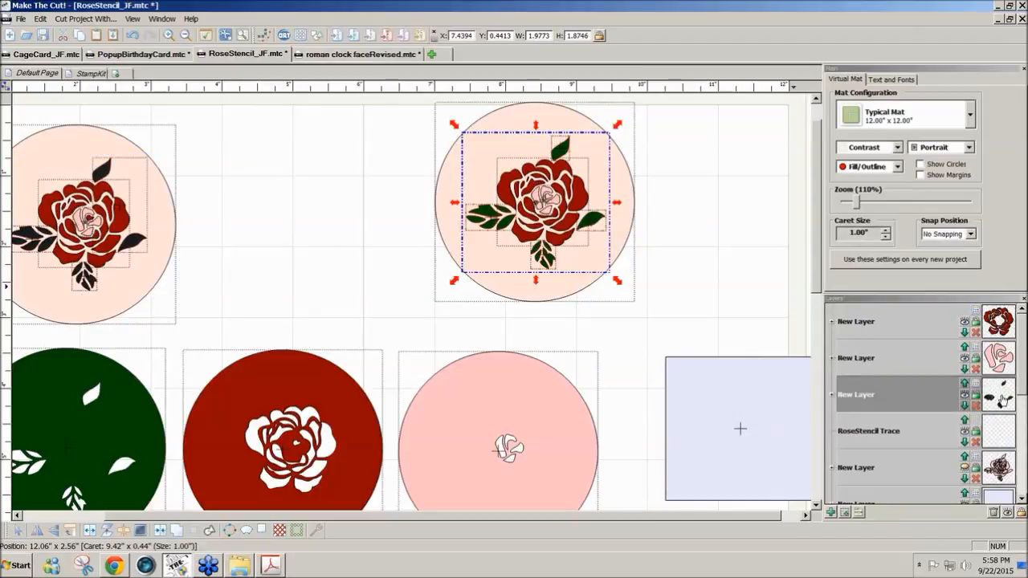
pyautogui.keyDown('shift'); pyautogui.click(561, 293); pyautogui.keyUp('shift')
pyautogui.moveTo(561, 293); pyautogui.dragTo(372, 318)
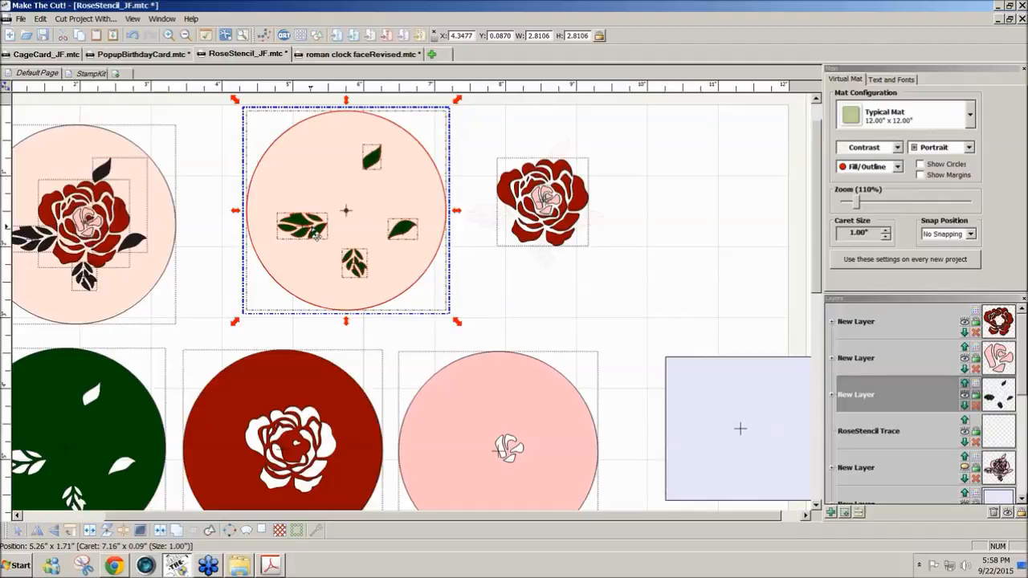
# Join the pale circle and the leaves into one green leaf stencil and set it aside at the far edge of the mat.
pyautogui.click(469, 323)
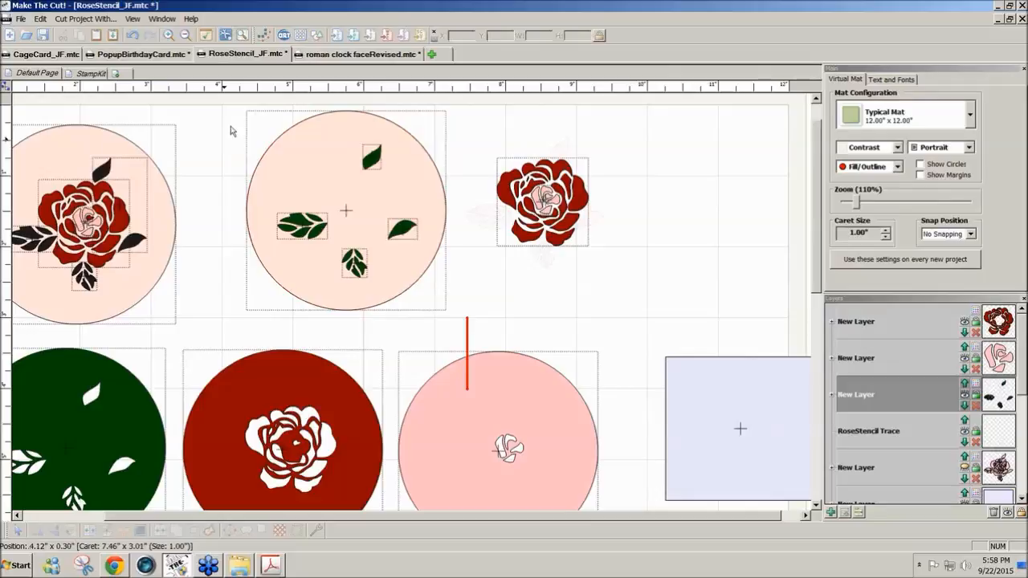
pyautogui.moveTo(228, 105); pyautogui.dragTo(474, 330)
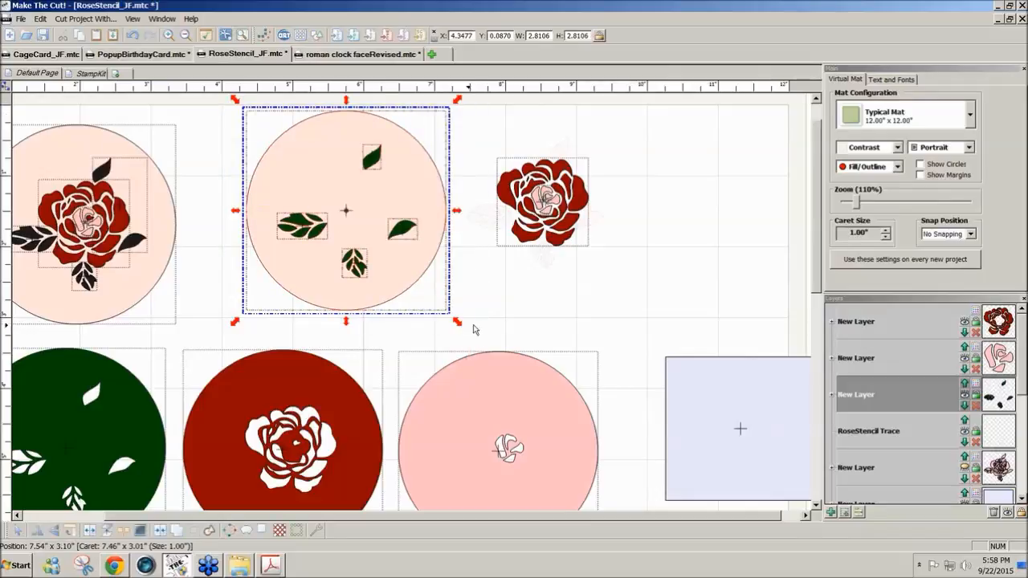
pyautogui.click(160, 531)
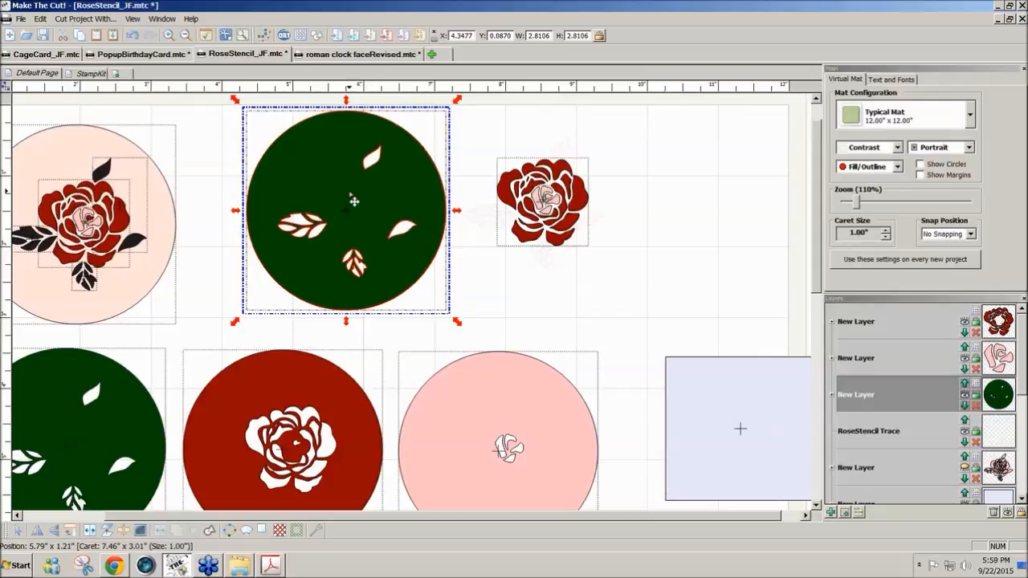
pyautogui.moveTo(352, 201); pyautogui.dragTo(828, 194)
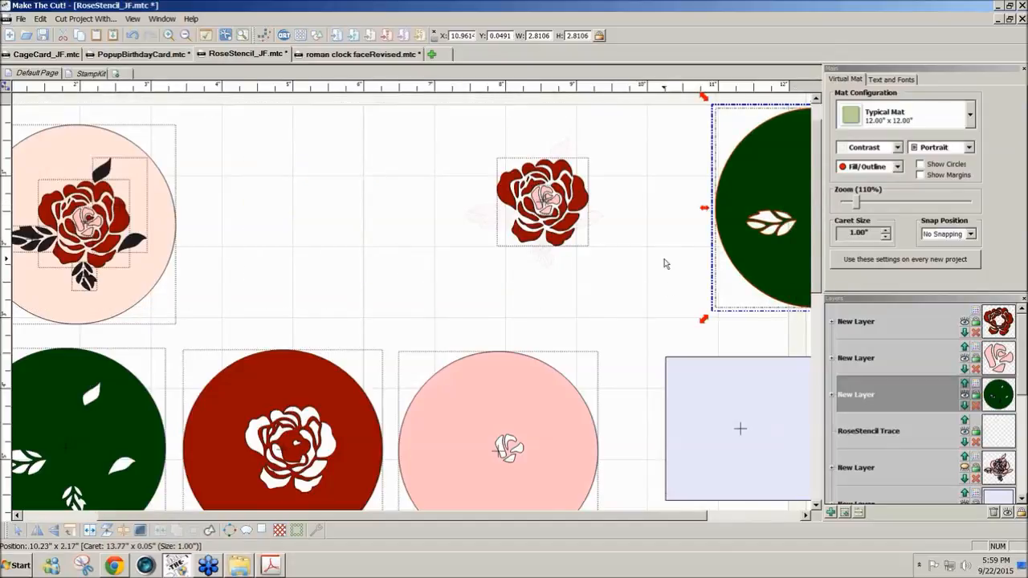
# Duplicate the sample's pale circle again and place the copy behind the remaining red and pink petals.
pyautogui.click(121, 285)
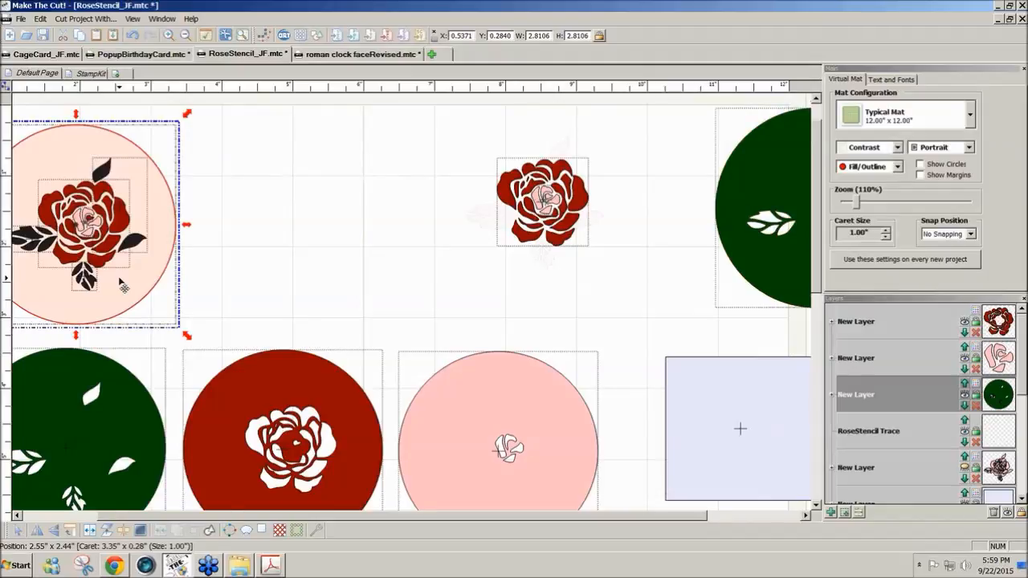
pyautogui.moveTo(121, 284); pyautogui.dragTo(592, 258)
pyautogui.moveTo(674, 318); pyautogui.dragTo(390, 91)
pyautogui.moveTo(526, 201); pyautogui.dragTo(423, 209)
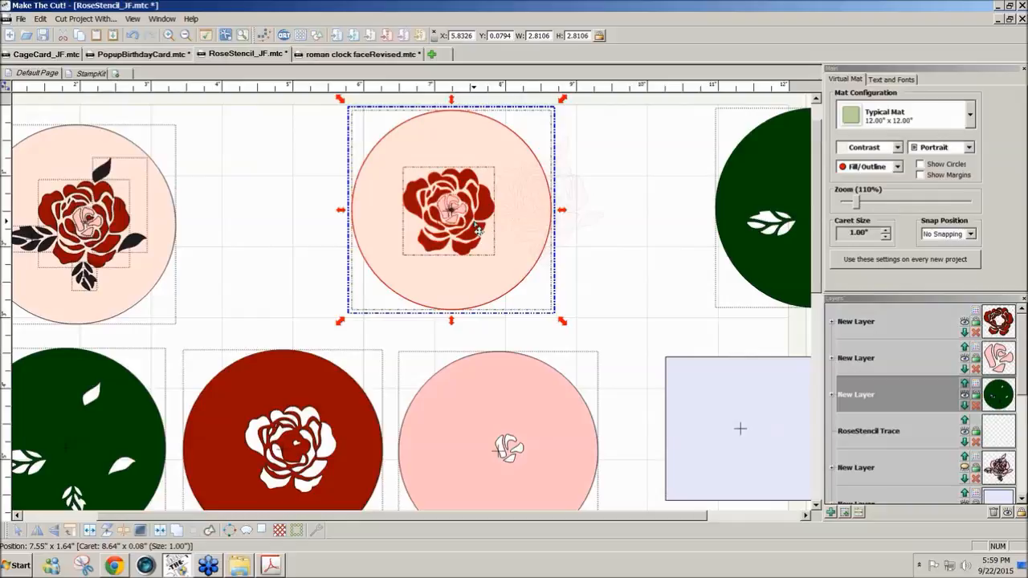
pyautogui.hotkey('ctrl', 'z')
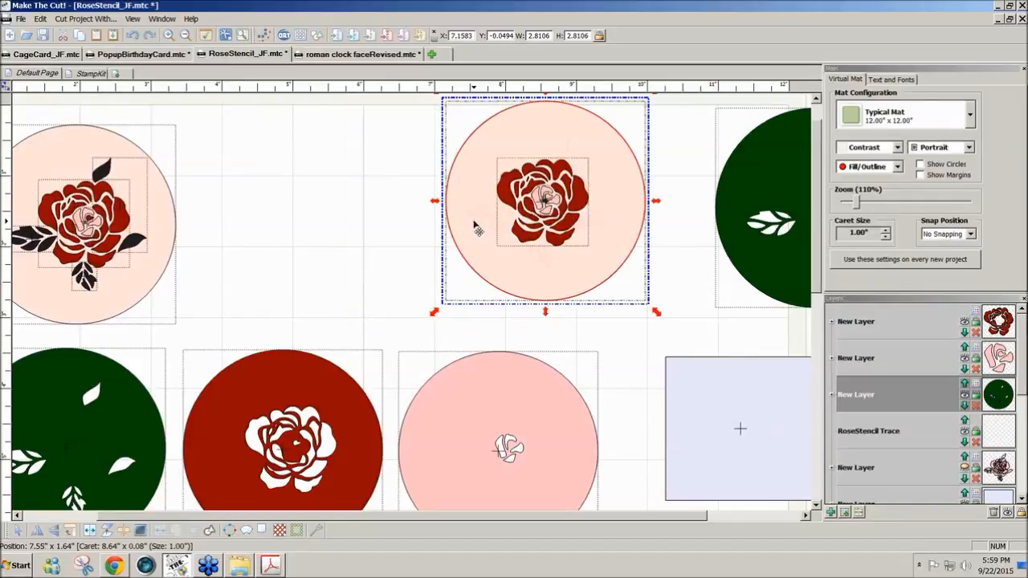
pyautogui.click(681, 281)
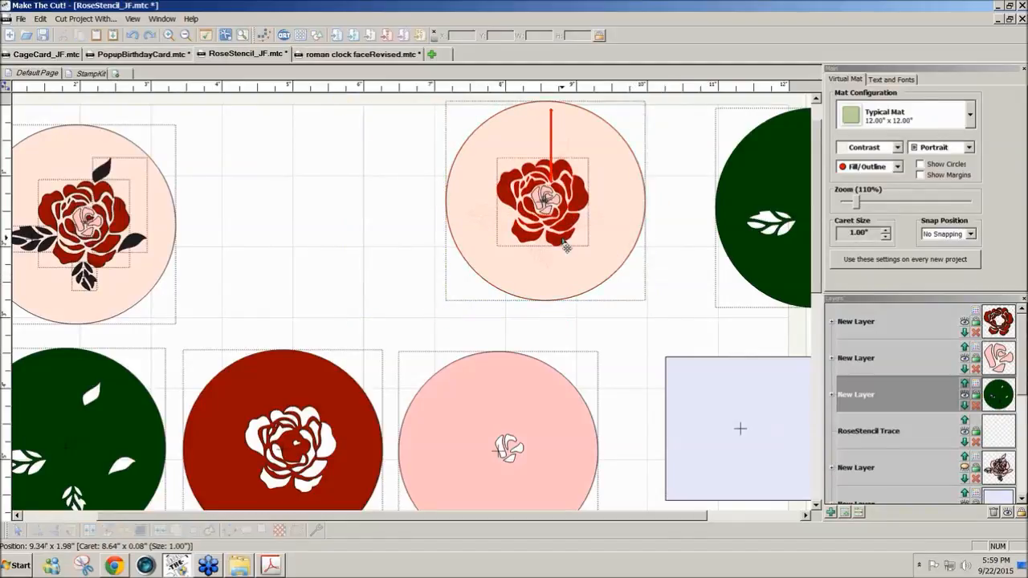
# Copy the pink centre petals together with their pale circle into the empty space beside the red rose.
pyautogui.click(553, 210)
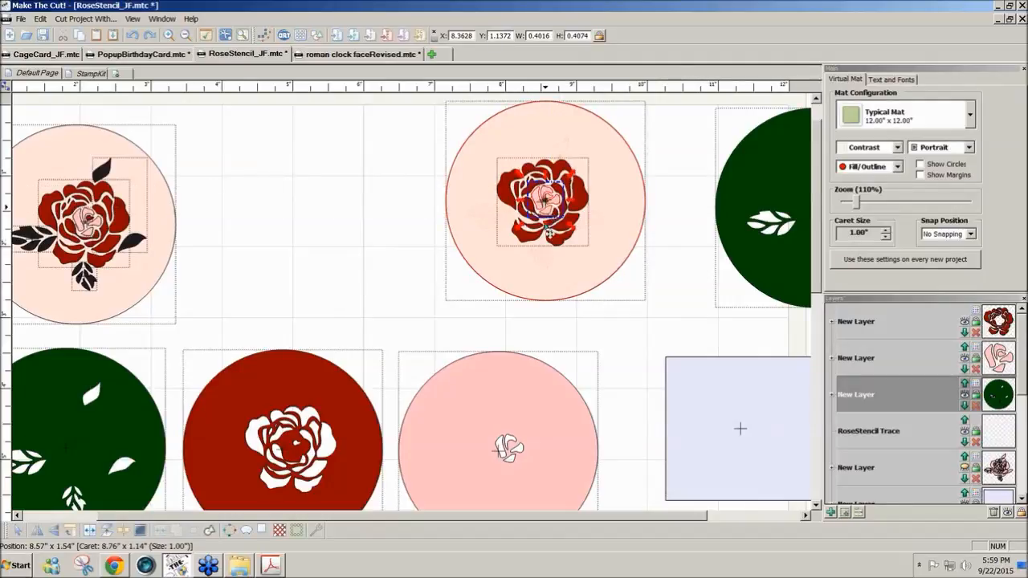
pyautogui.click(553, 280)
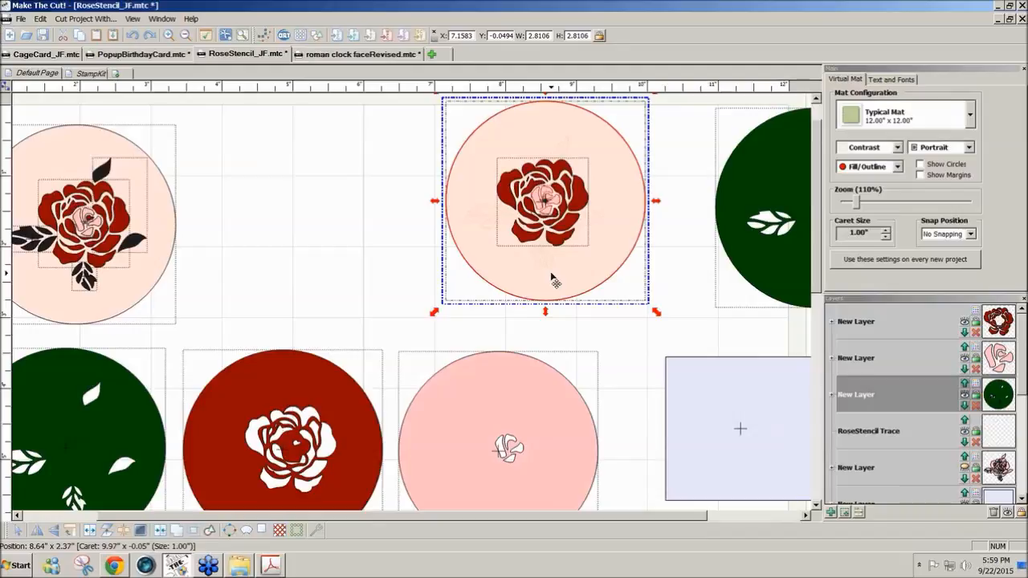
pyautogui.moveTo(552, 274); pyautogui.dragTo(326, 286)
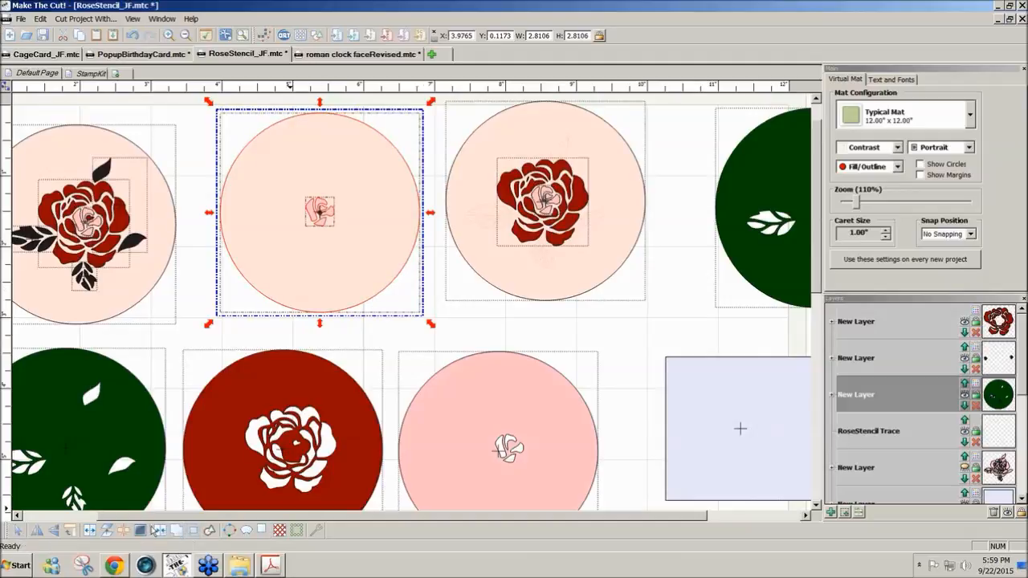
# Join the copied circle and centre petals into one pink stencil and set it aside on top of the green leaf stencil.
pyautogui.click(159, 531)
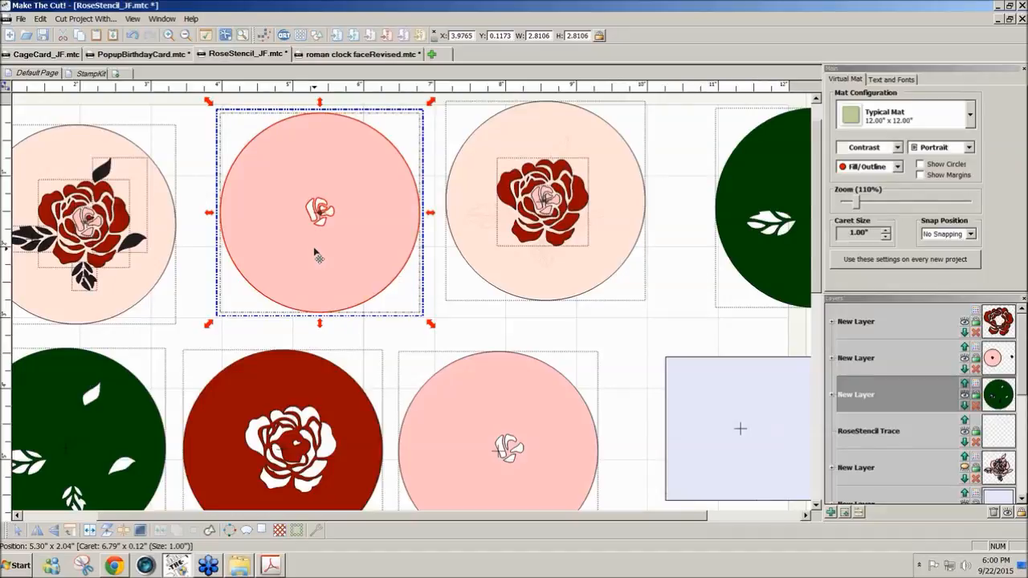
pyautogui.moveTo(319, 258); pyautogui.dragTo(809, 246)
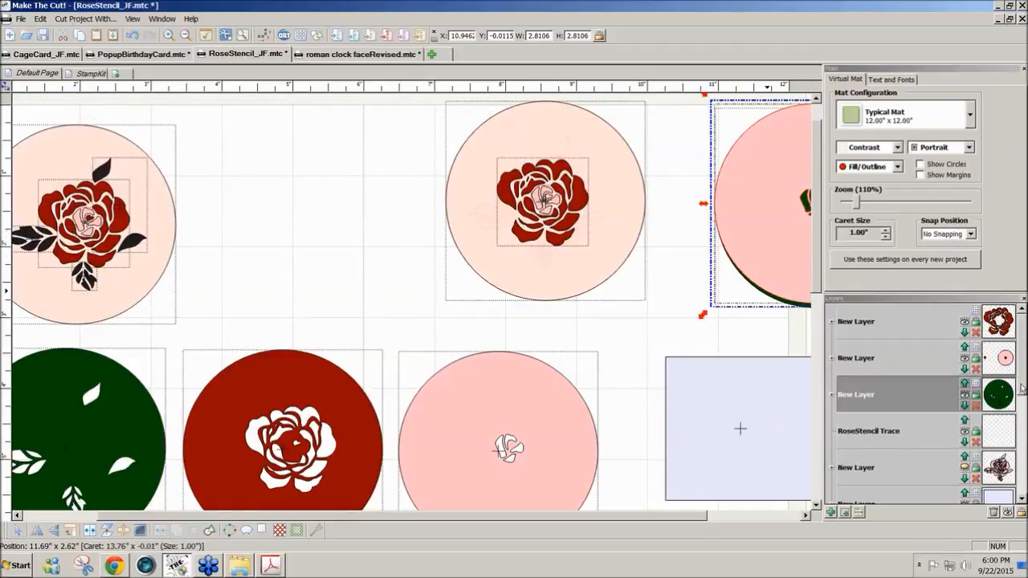
# Move the pink centre petals inside the red rose to their own new layer and hide that layer.
pyautogui.click(552, 206)
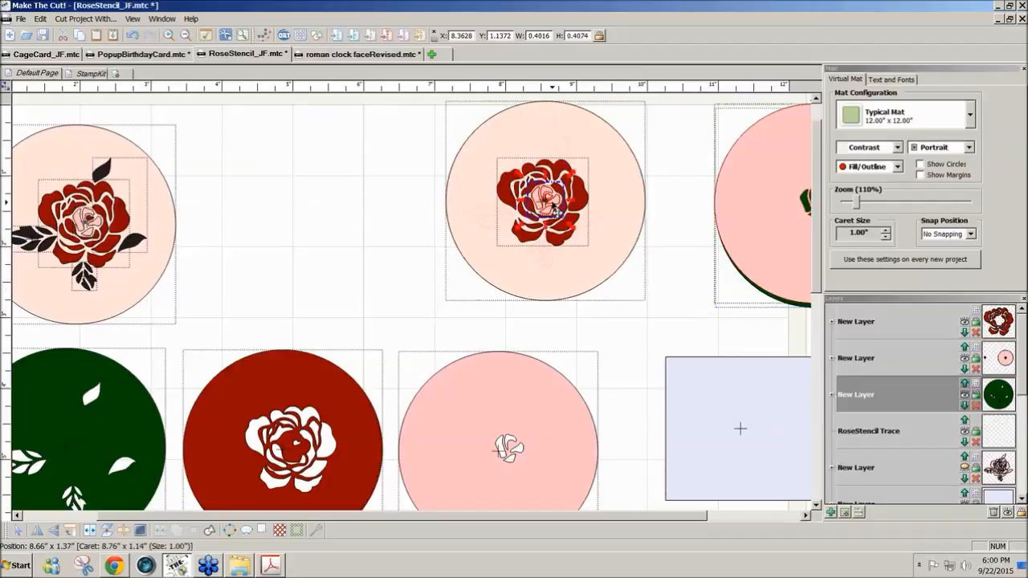
pyautogui.click(859, 512)
pyautogui.click(966, 321)
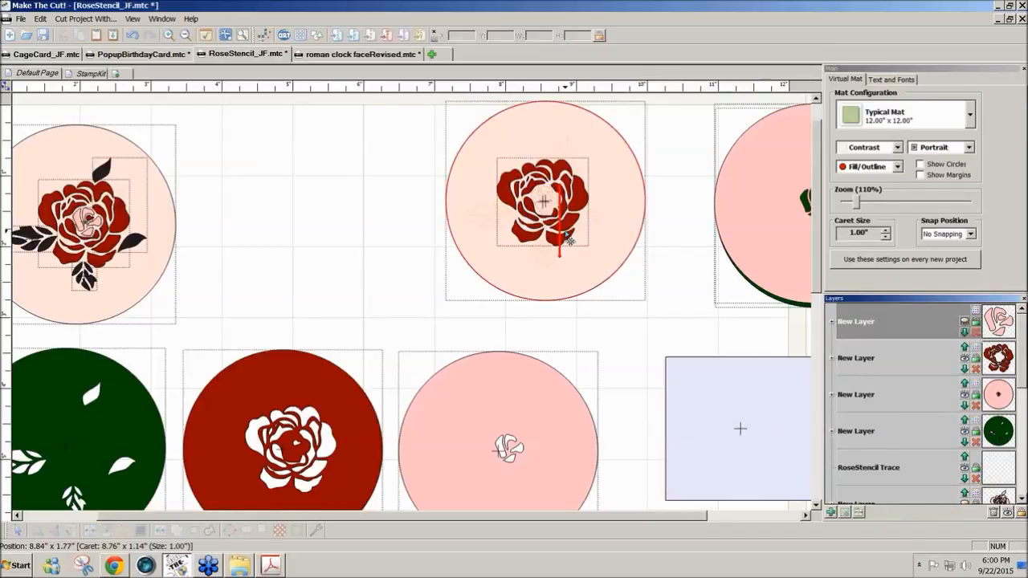
# Join the pale circle and the red outer petals into one red stencil and place it beside the sample rose.
pyautogui.moveTo(687, 321); pyautogui.dragTo(380, 42)
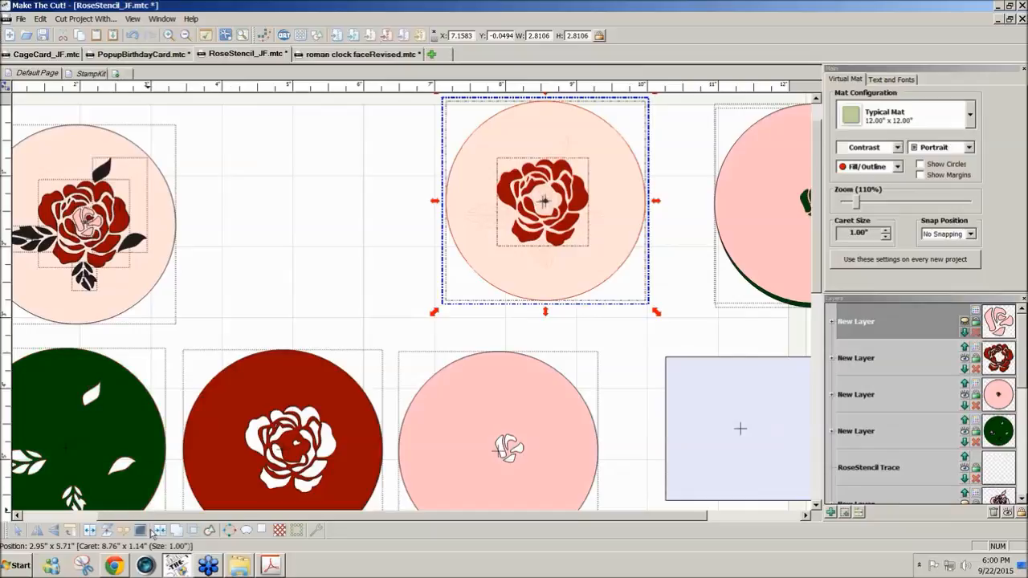
pyautogui.click(160, 531)
pyautogui.moveTo(553, 284); pyautogui.dragTo(382, 243)
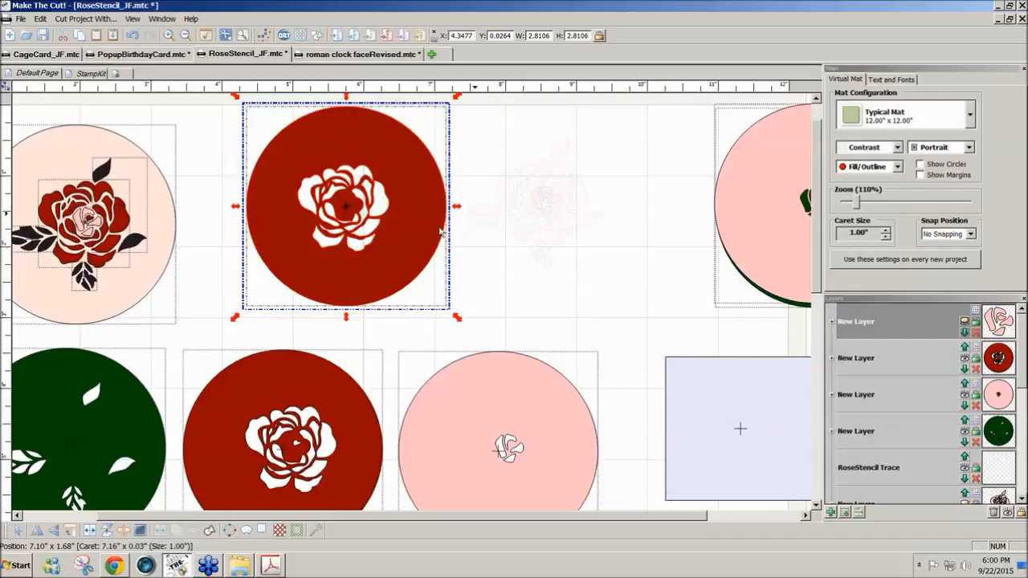
pyautogui.moveTo(409, 200); pyautogui.dragTo(383, 215)
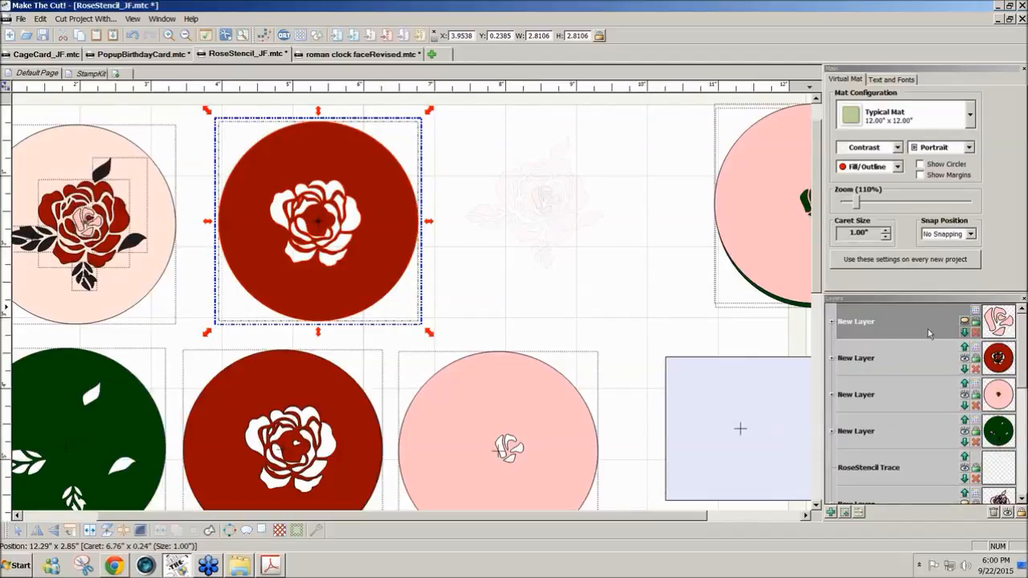
# Move the pink stencil off the green leaf stencil into the empty space beside the red stencil.
pyautogui.moveTo(789, 256); pyautogui.dragTo(517, 273)
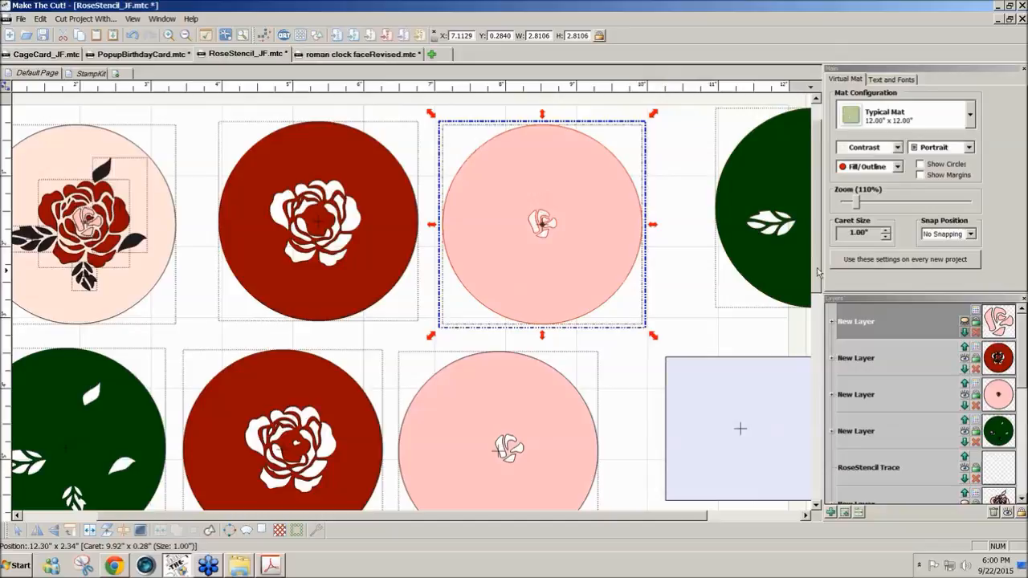
pyautogui.moveTo(818, 273); pyautogui.dragTo(818, 274)
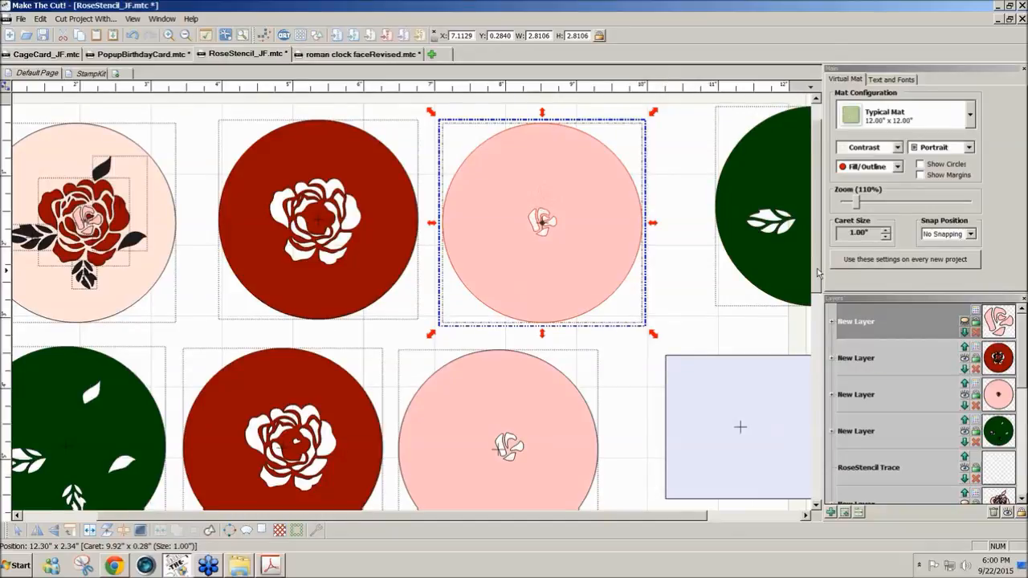